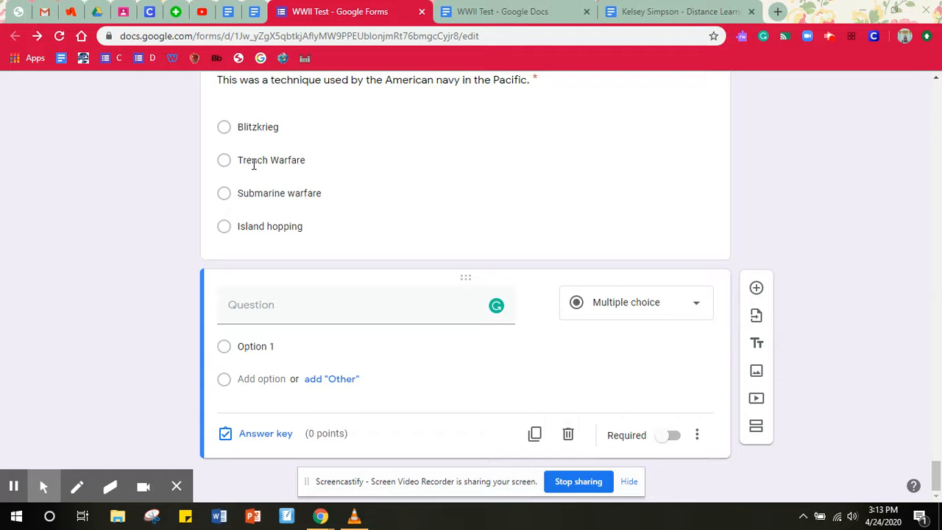
Switch to Google Drive and locate Google Forms among the file types that can be created
click(114, 13)
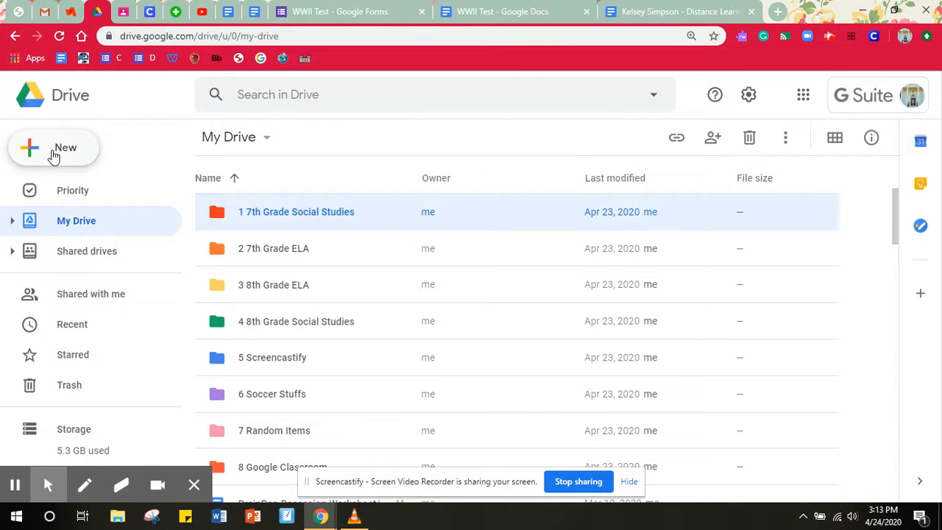
click(54, 155)
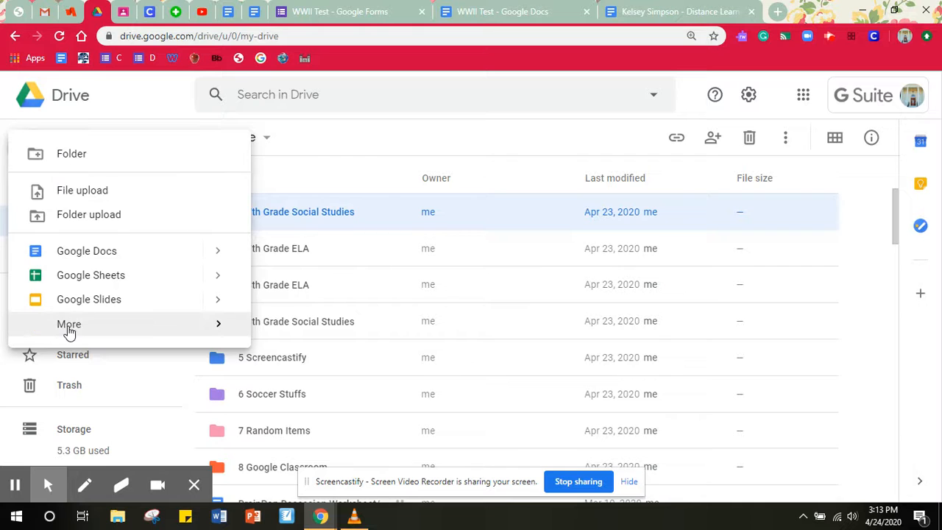
mouse_move(69, 330)
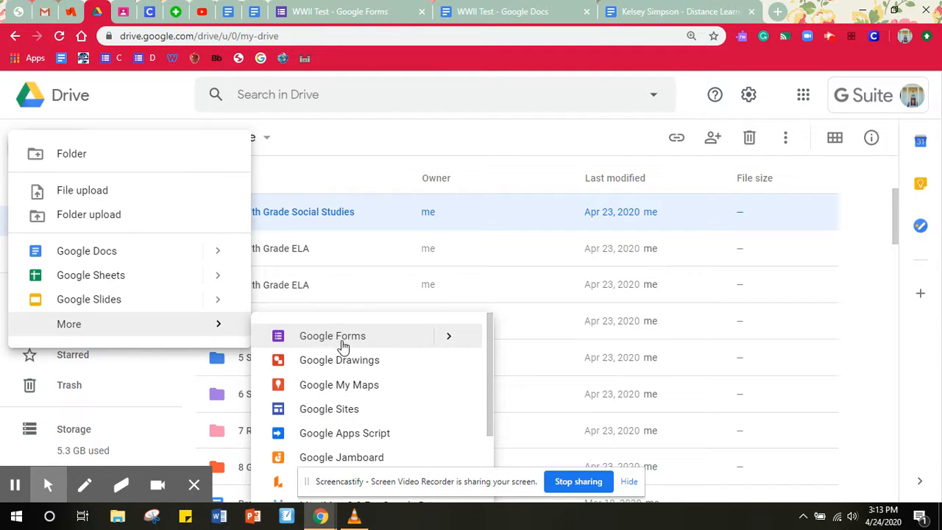
click(321, 158)
Return to the WWII Test form and review the General options in its settings, including sign-in requirements and respondent permissions
click(342, 12)
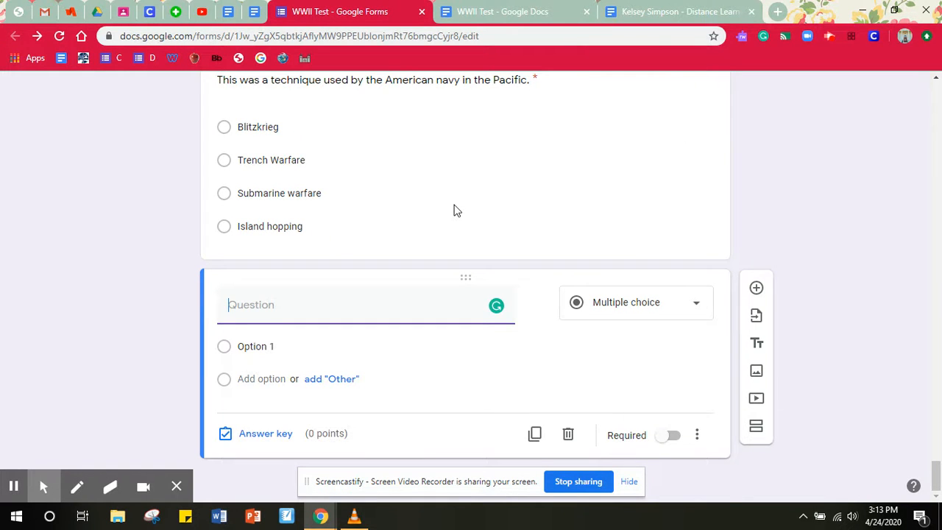
scroll(454, 207, up, 20)
scroll(455, 205, up, 20)
scroll(454, 205, up, 15)
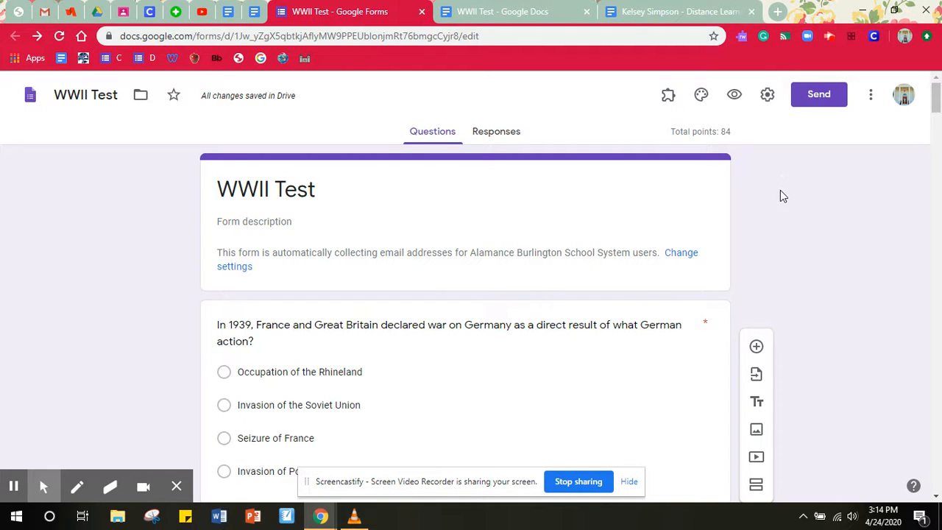
click(766, 99)
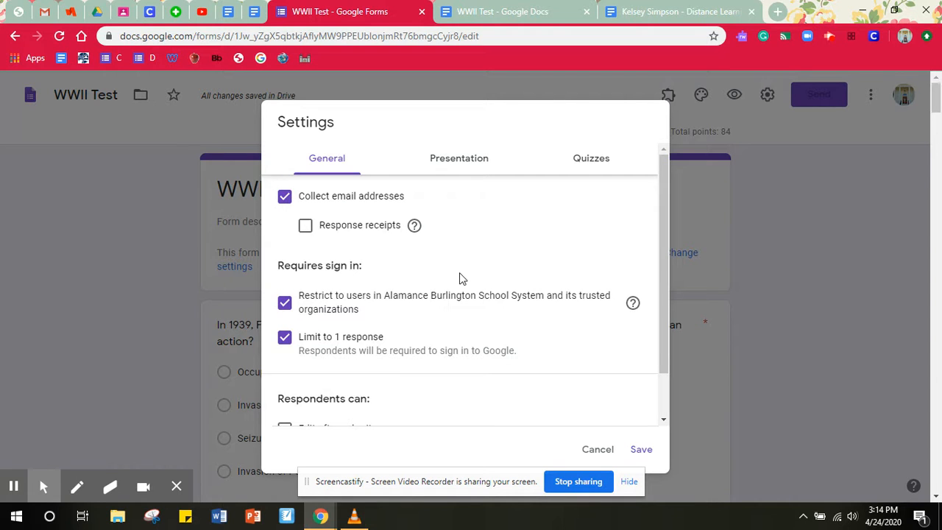
scroll(460, 272, down, 1)
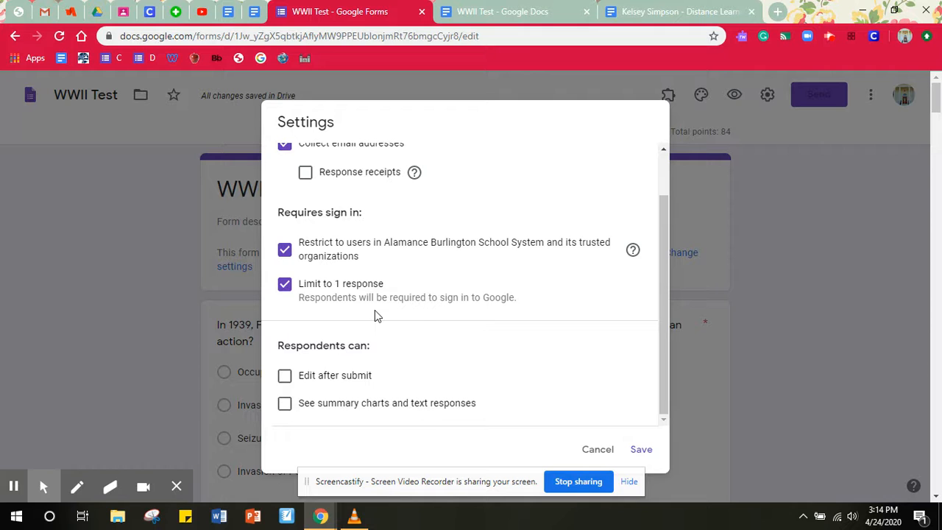
scroll(416, 318, down, 1)
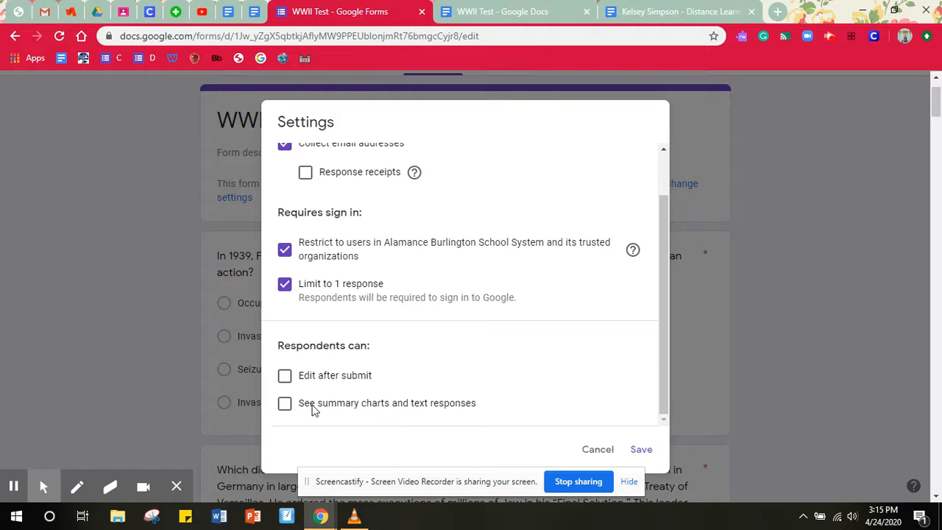
scroll(390, 402, up, 1)
Review the form's Presentation settings and highlight the whole confirmation message
click(483, 161)
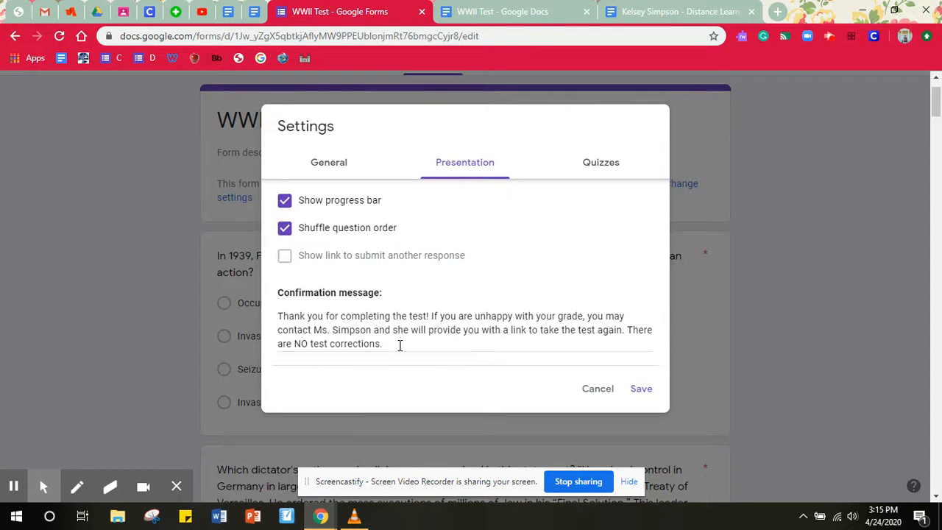
drag(379, 343, 266, 311)
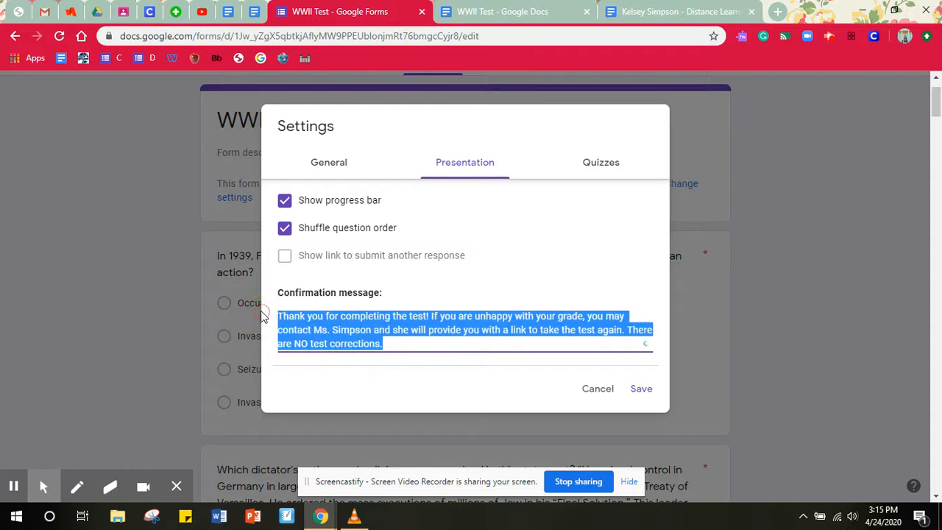
click(428, 344)
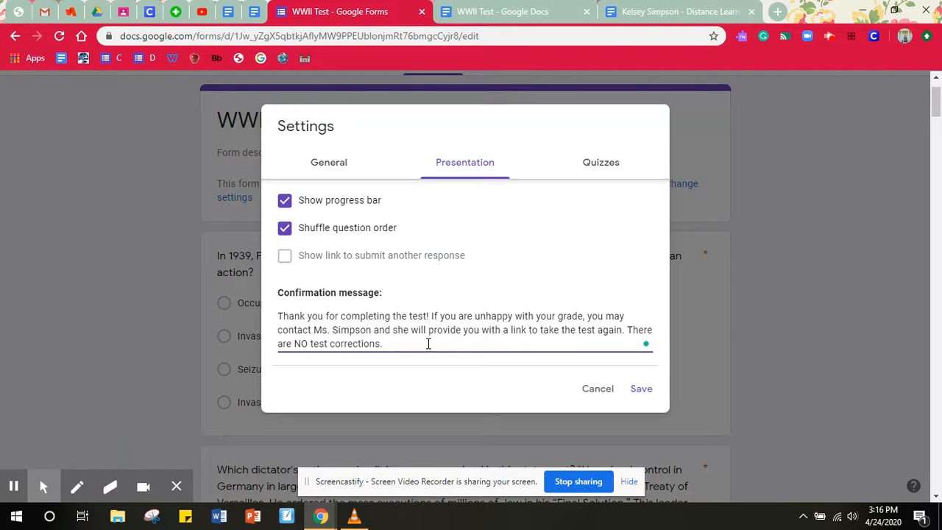
Review the form's Quizzes settings for locked mode, grade release and respondent visibility, and save the settings
click(600, 171)
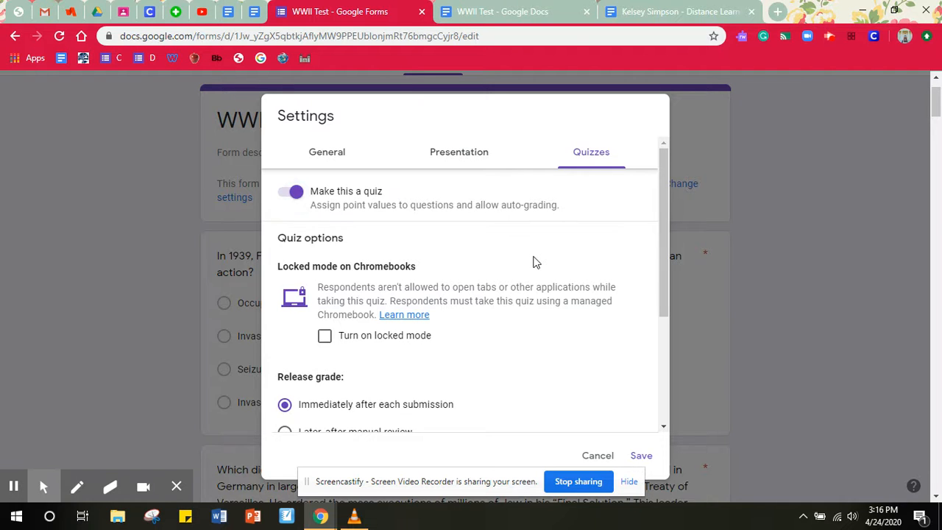
scroll(535, 263, down, 1)
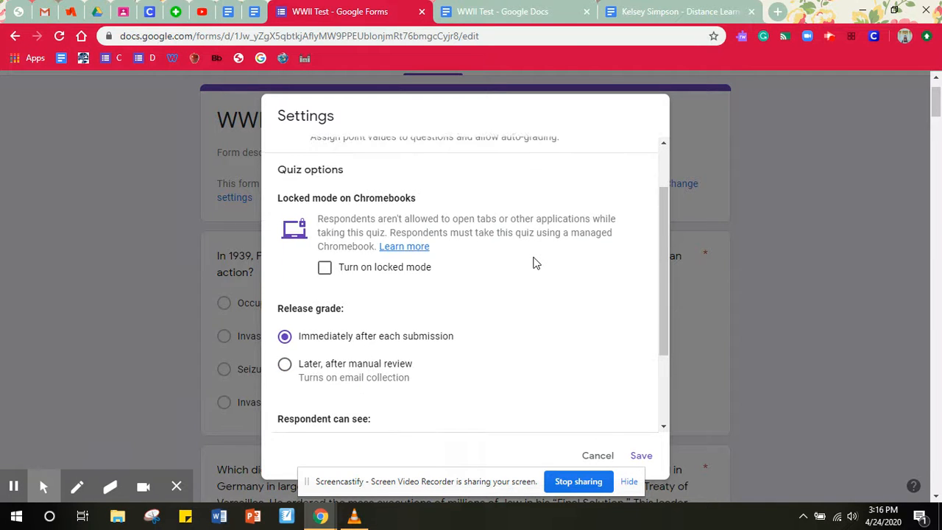
scroll(535, 263, up, 1)
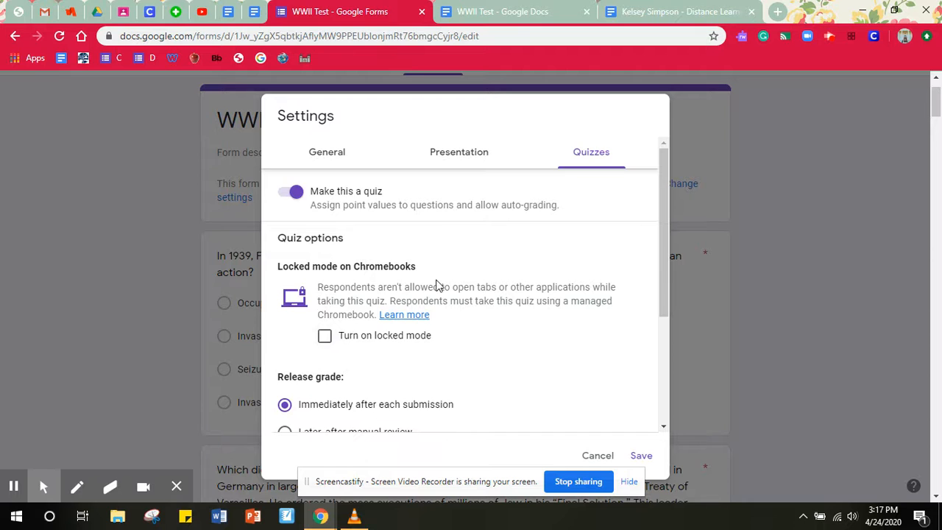
scroll(423, 289, down, 3)
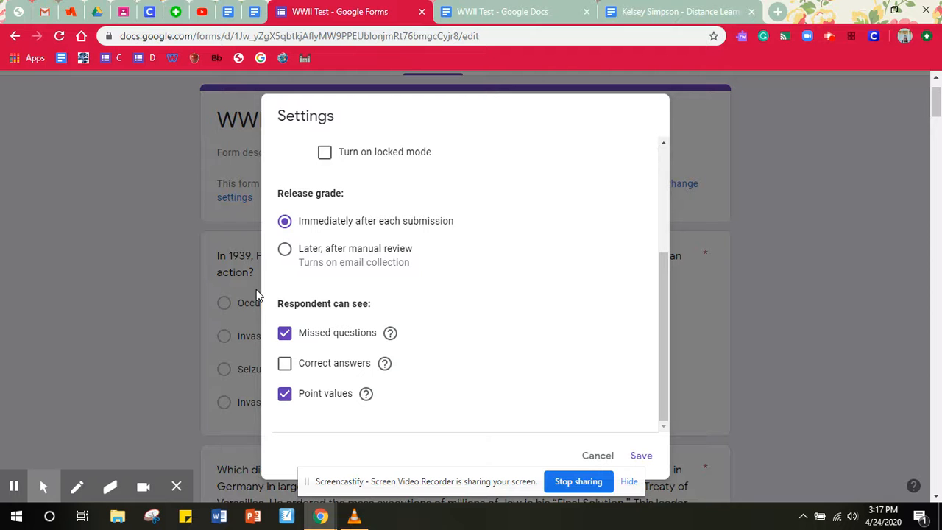
click(649, 456)
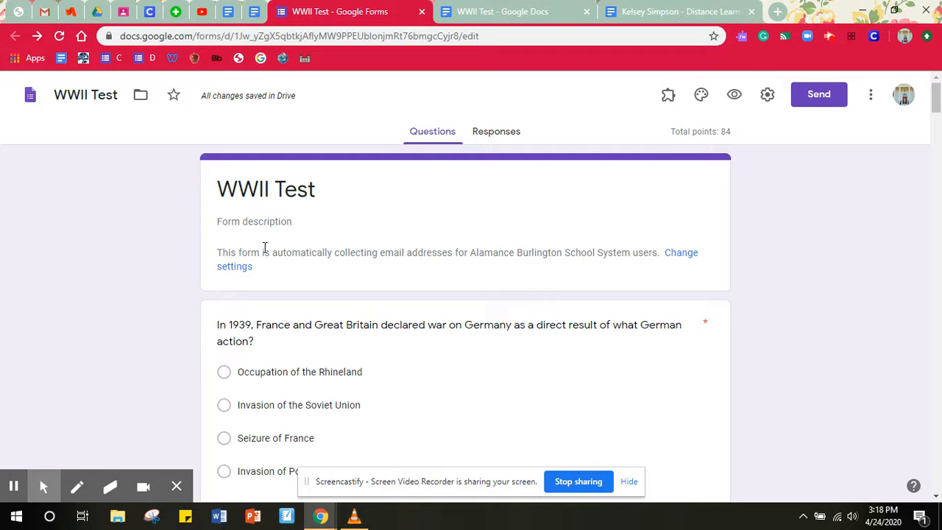
Copy "What is genocide?" from question 27 of the WWII Test Google Docs document into the form's empty last question
scroll(448, 320, down, 15)
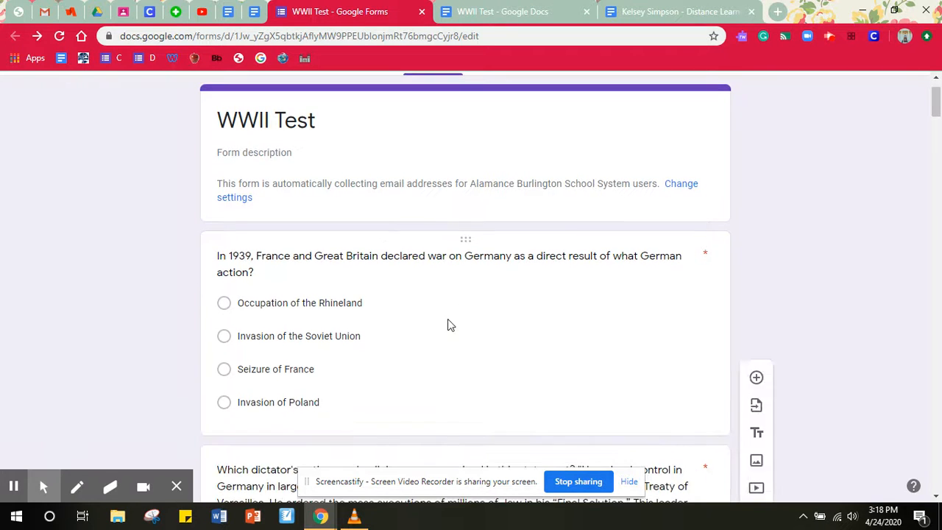
scroll(452, 326, down, 10)
drag(935, 247, 934, 482)
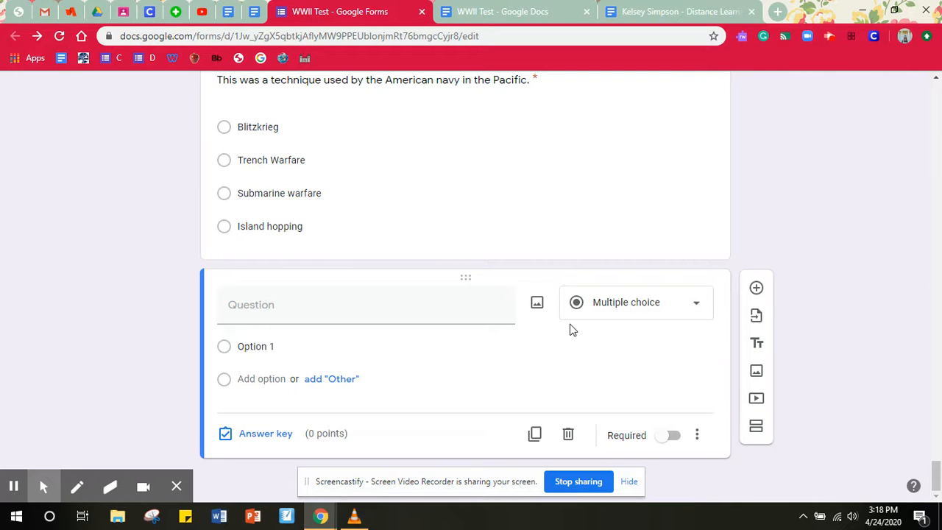
click(534, 9)
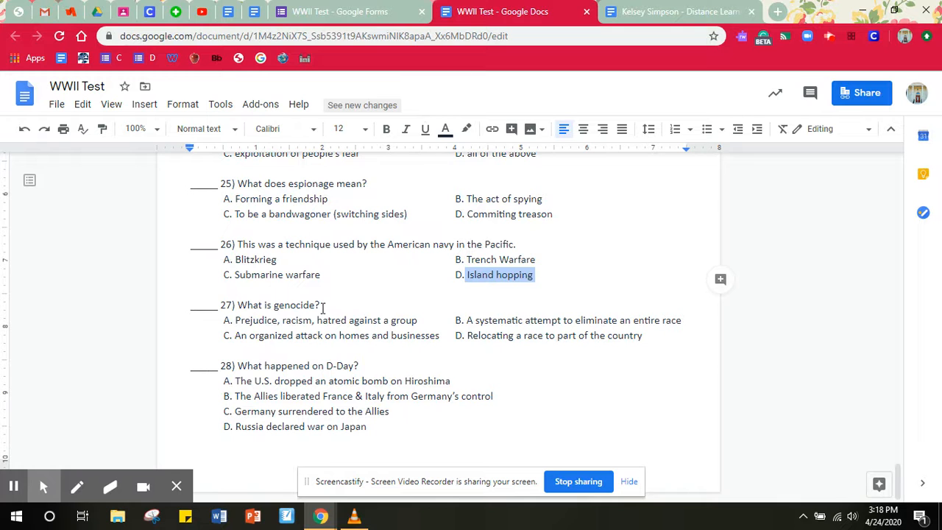
drag(319, 305, 237, 305)
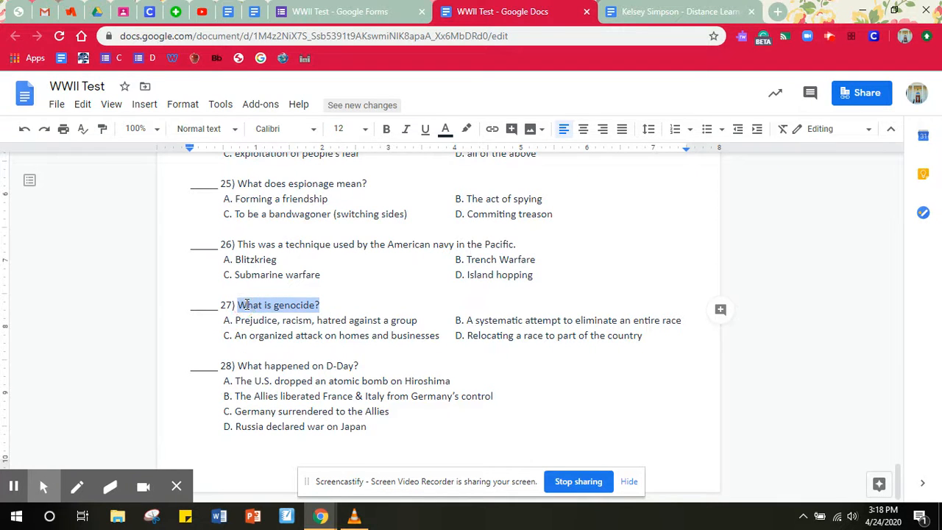
right_click(241, 305)
click(290, 163)
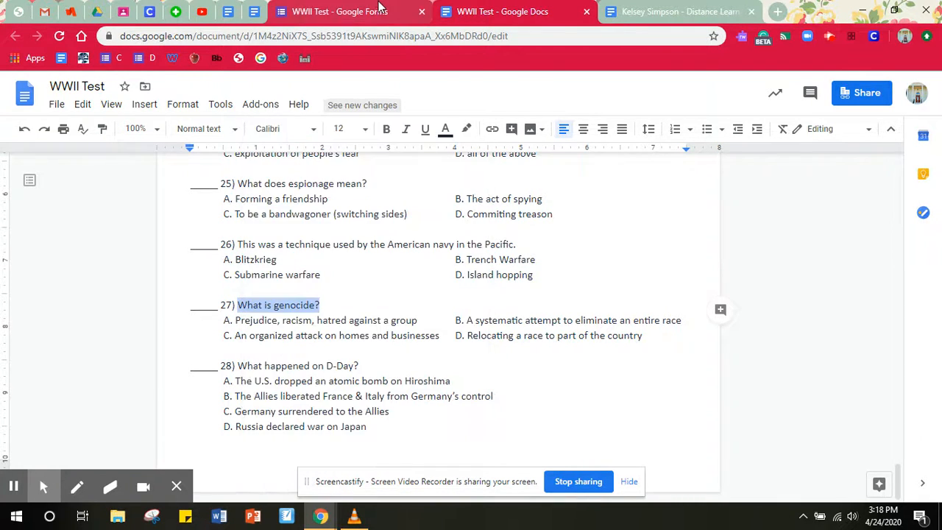
click(339, 11)
click(286, 301)
right_click(285, 303)
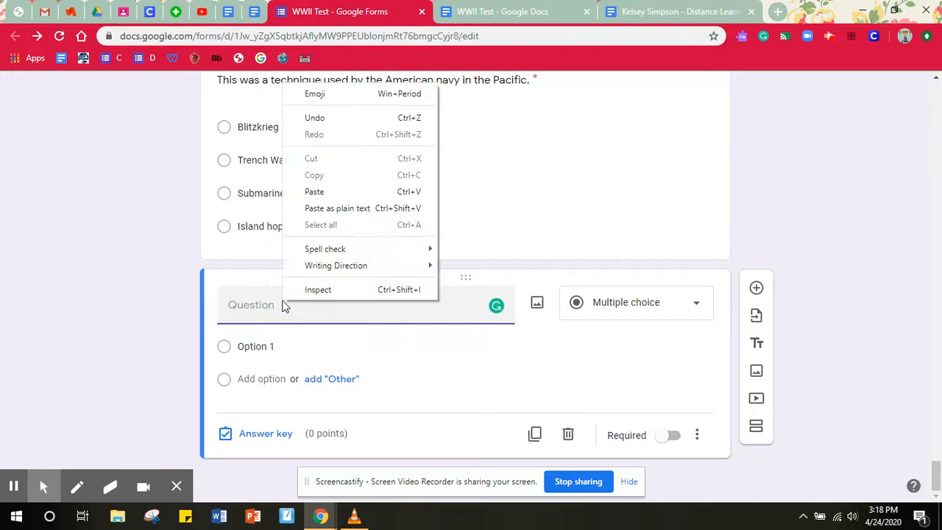
click(324, 193)
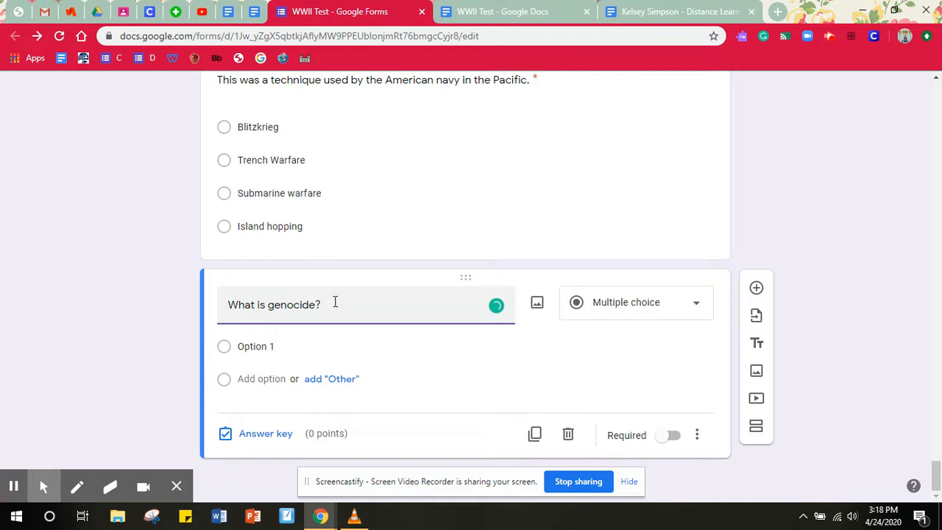
Copy answer A, "Prejudice, racism, hatred against a group", from the document into the genocide question's first option
click(489, 11)
drag(417, 321, 235, 321)
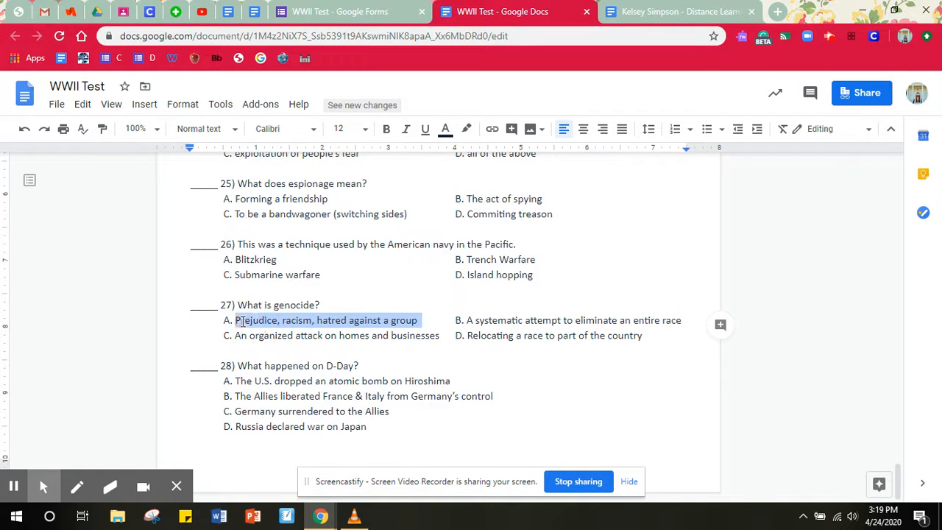
right_click(249, 321)
click(307, 163)
click(339, 11)
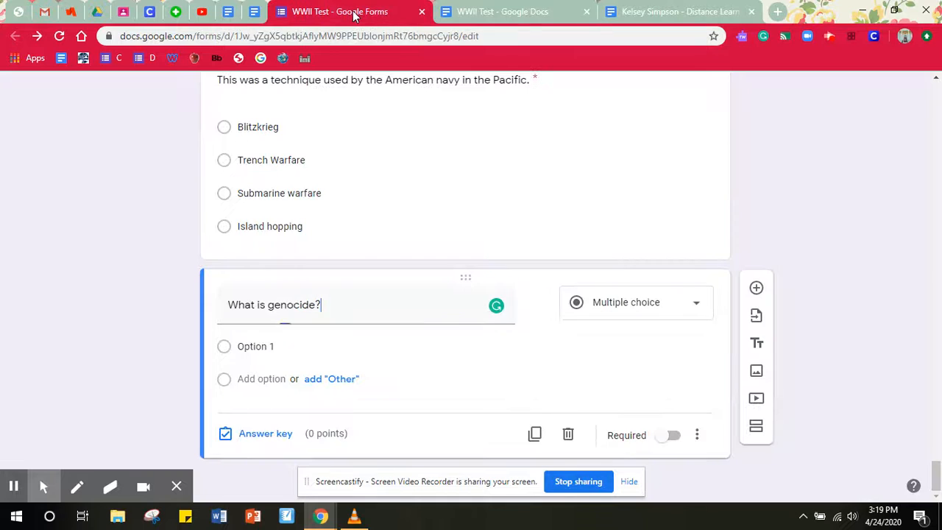
right_click(270, 346)
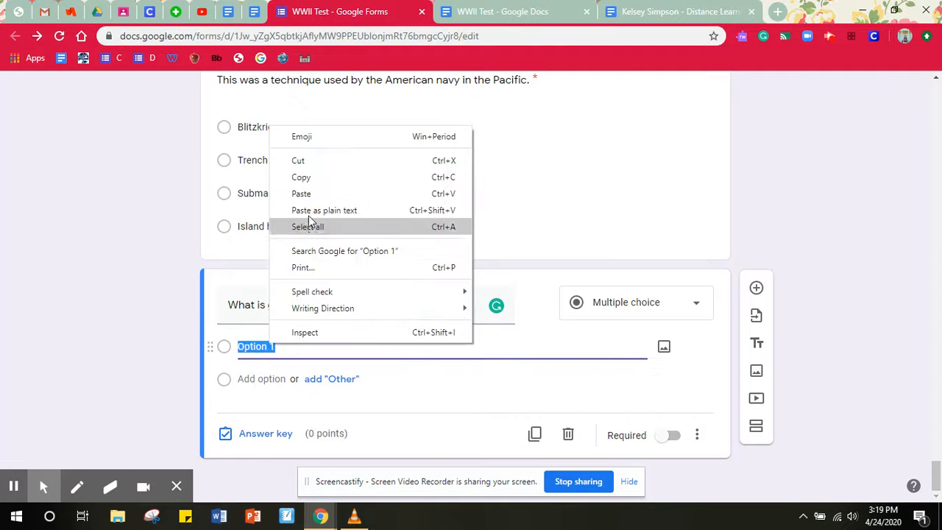
click(302, 193)
Add a second option to the genocide question with answer B from the document, "A systematic attempt to eliminate an entire race"
click(262, 379)
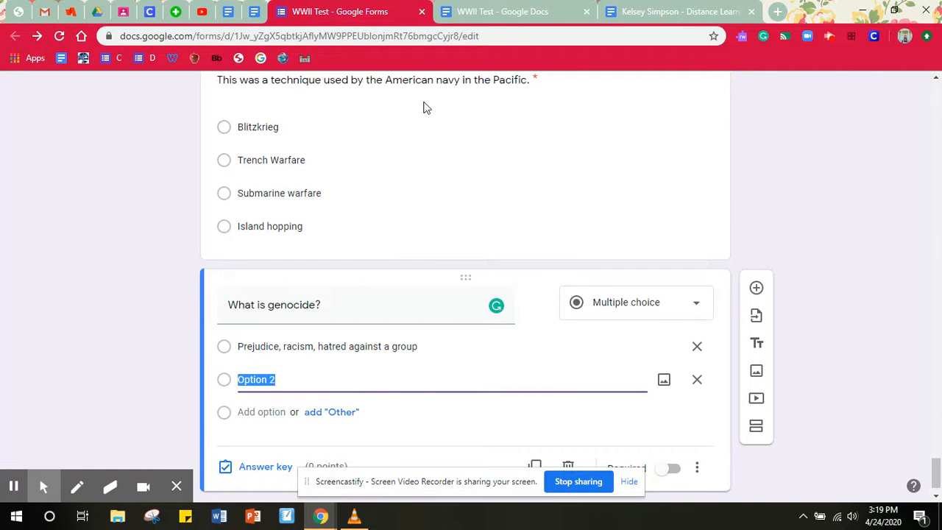
click(508, 11)
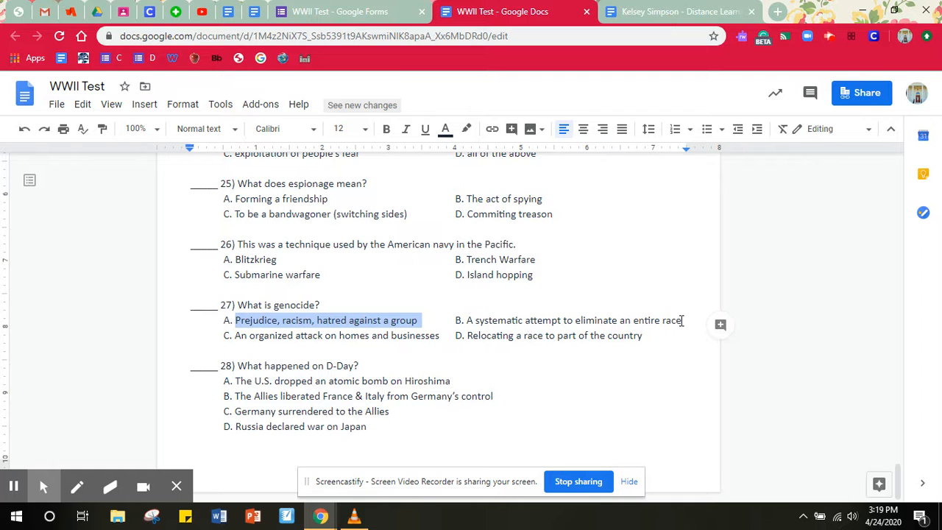
drag(680, 321, 468, 321)
right_click(470, 322)
click(515, 166)
click(339, 11)
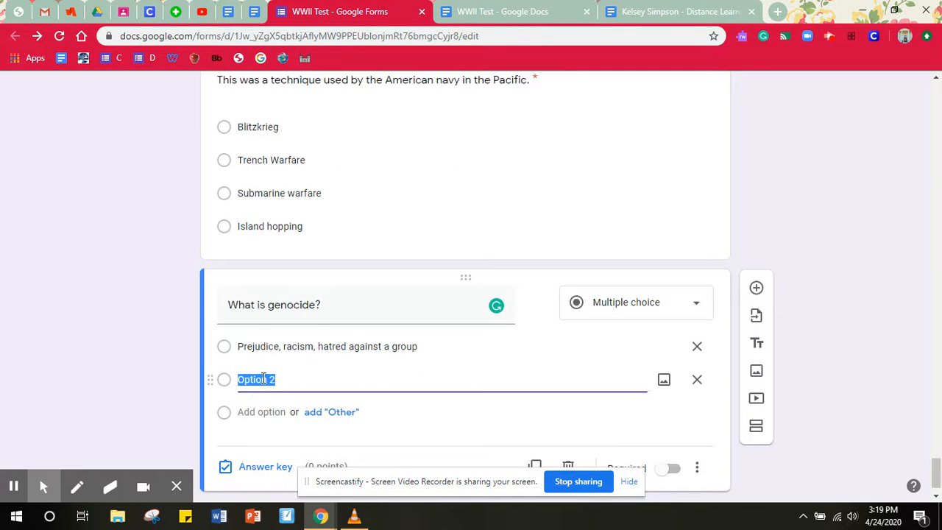
right_click(266, 379)
click(301, 230)
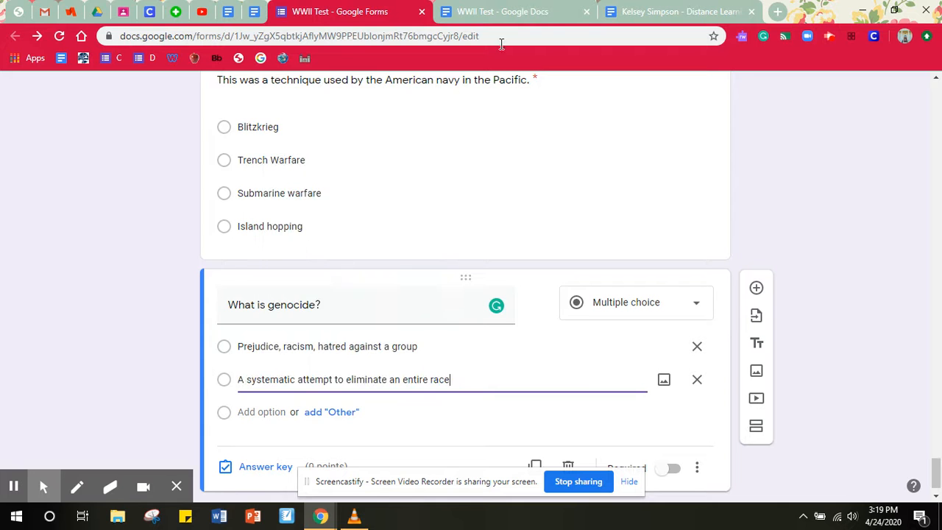
Add a third option to the genocide question with answer C from the document, "An organized attack on homes and businesses"
click(503, 11)
drag(442, 340, 237, 339)
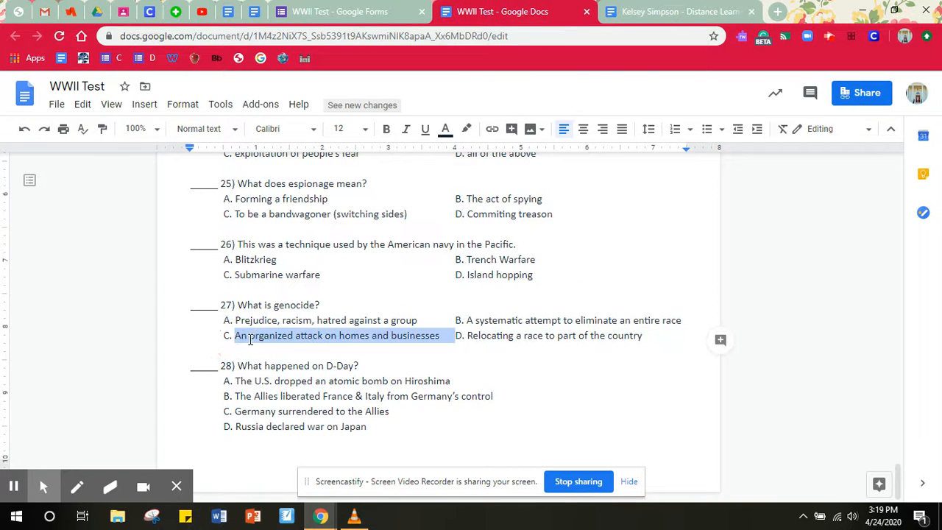
right_click(248, 337)
click(290, 169)
click(339, 11)
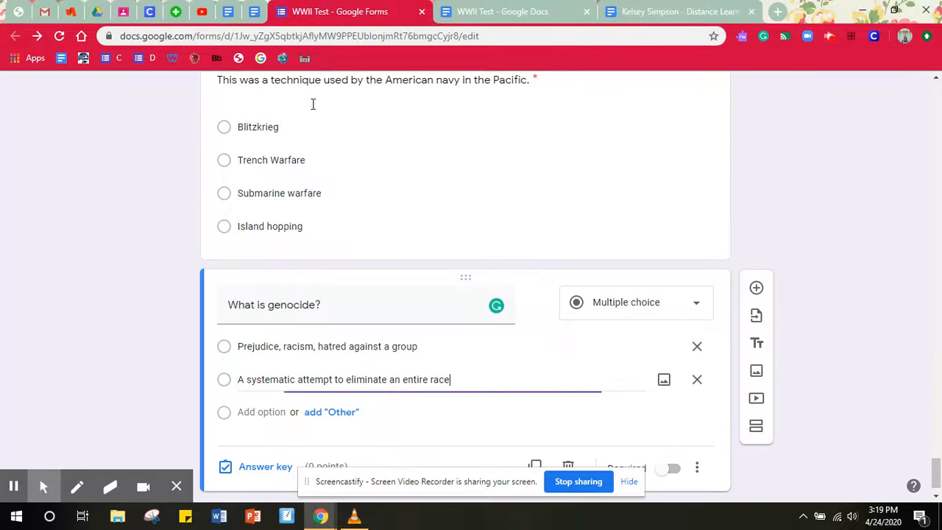
click(261, 412)
right_click(264, 412)
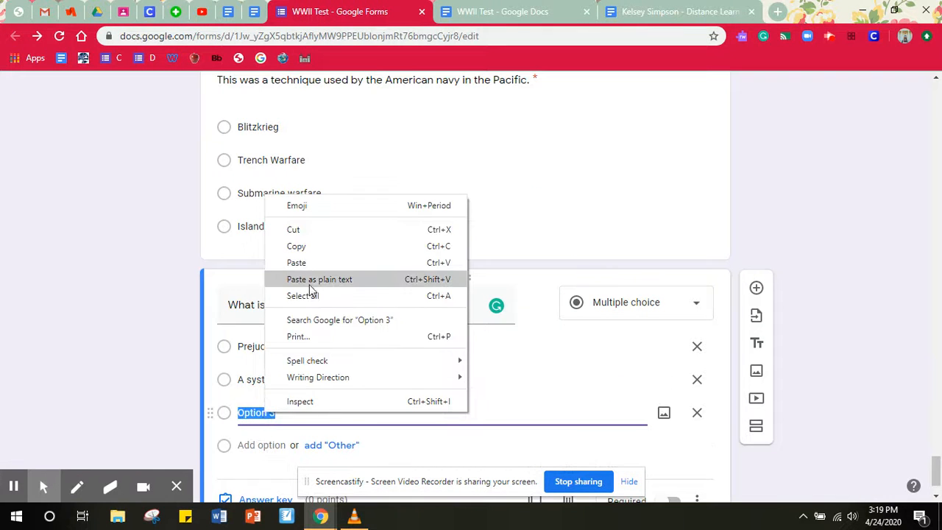
click(307, 264)
Add a fourth option to the genocide question with answer D from the document, "Relocating a race to part of the country"
scroll(278, 407, down, 1)
click(262, 379)
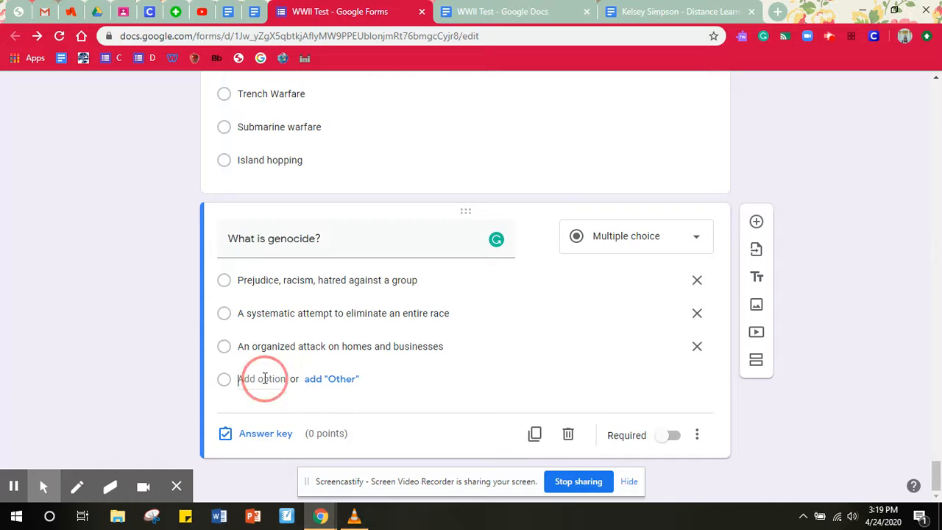
click(508, 11)
drag(649, 337, 469, 337)
right_click(469, 337)
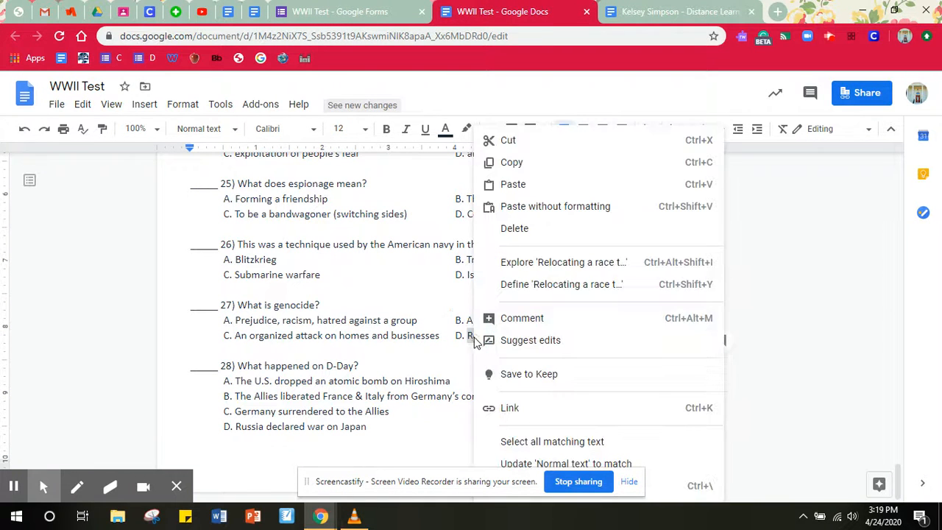
click(514, 161)
click(340, 11)
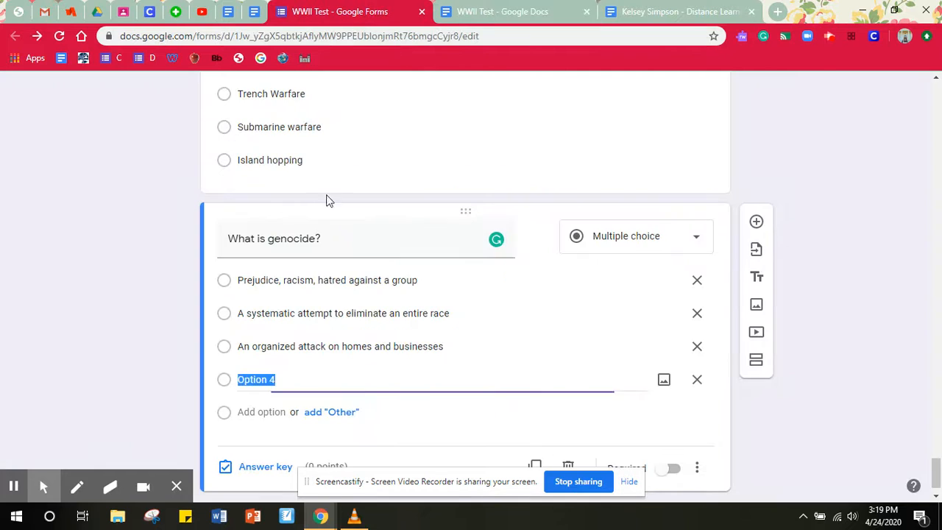
right_click(266, 378)
click(314, 233)
scroll(793, 356, down, 1)
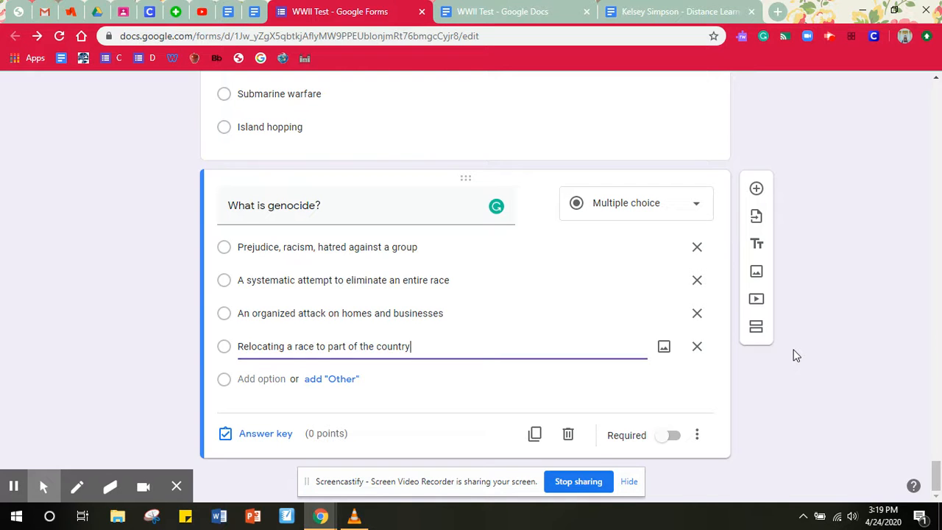
Make the genocide question required and key "A systematic attempt to eliminate an entire race" as its correct answer for 4 points
click(667, 438)
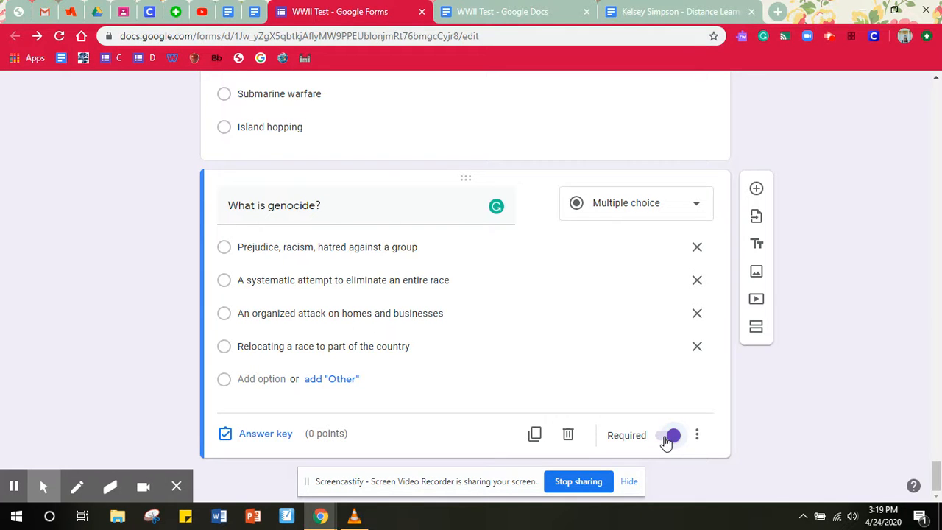
click(264, 434)
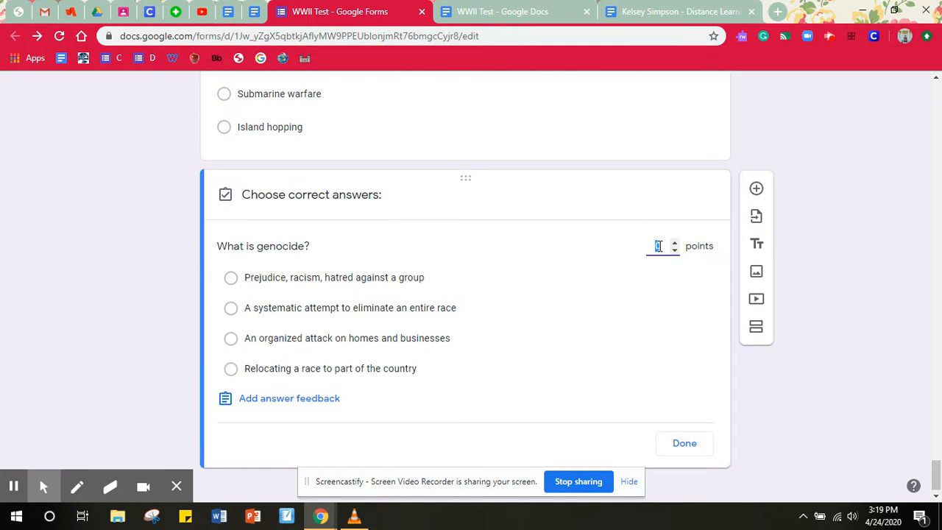
text(4)
click(350, 309)
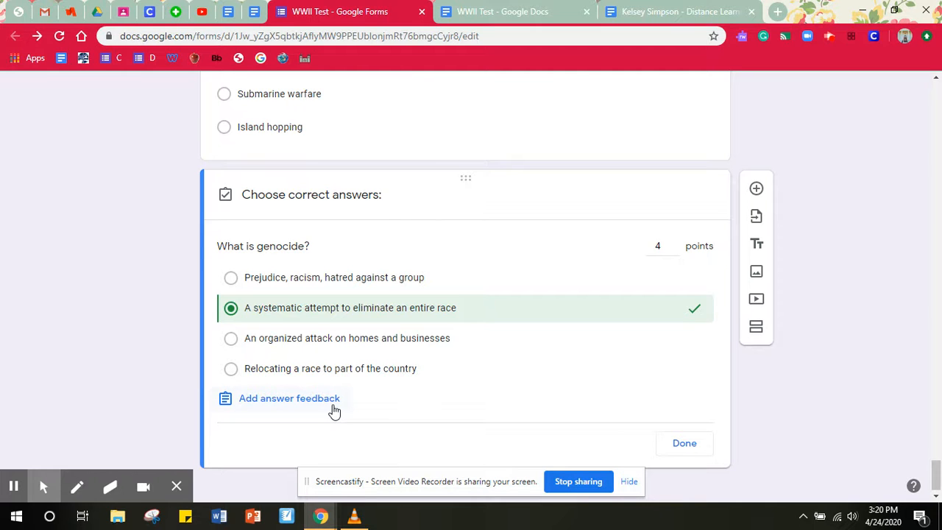
click(684, 445)
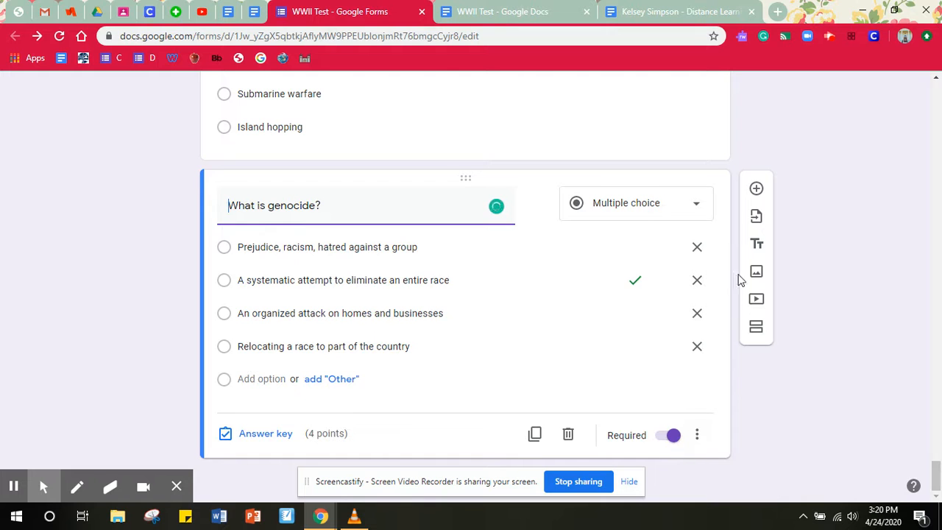
Add an empty multiple-choice question below the genocide question and locate the atomic bomb passage above question 23 in the test document
click(757, 190)
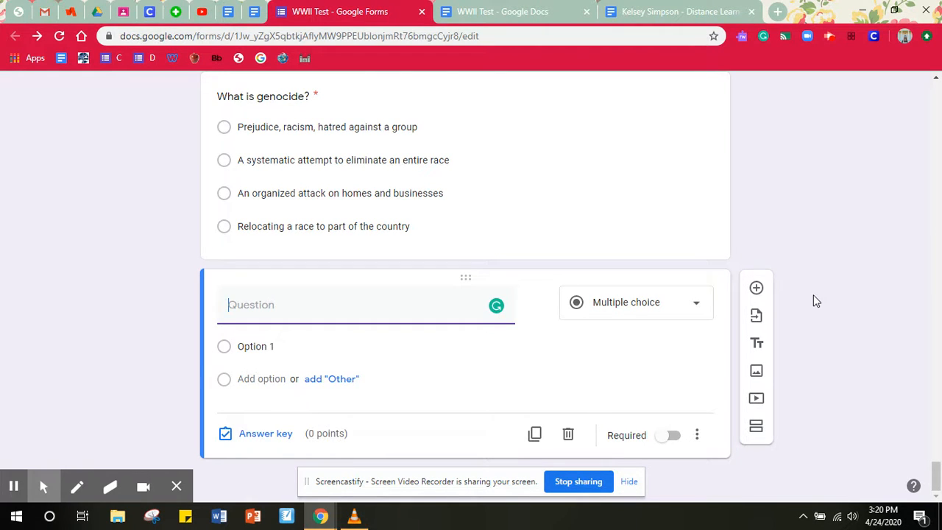
click(500, 11)
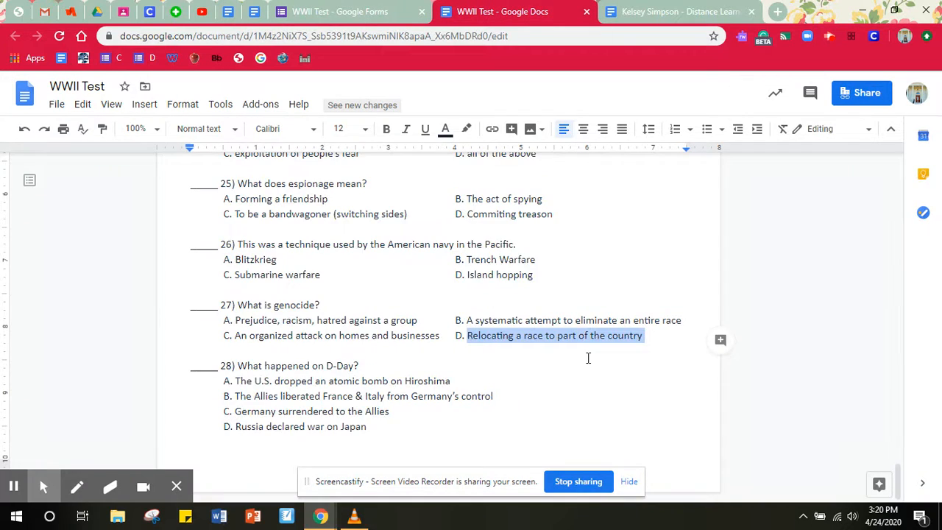
scroll(588, 357, up, 5)
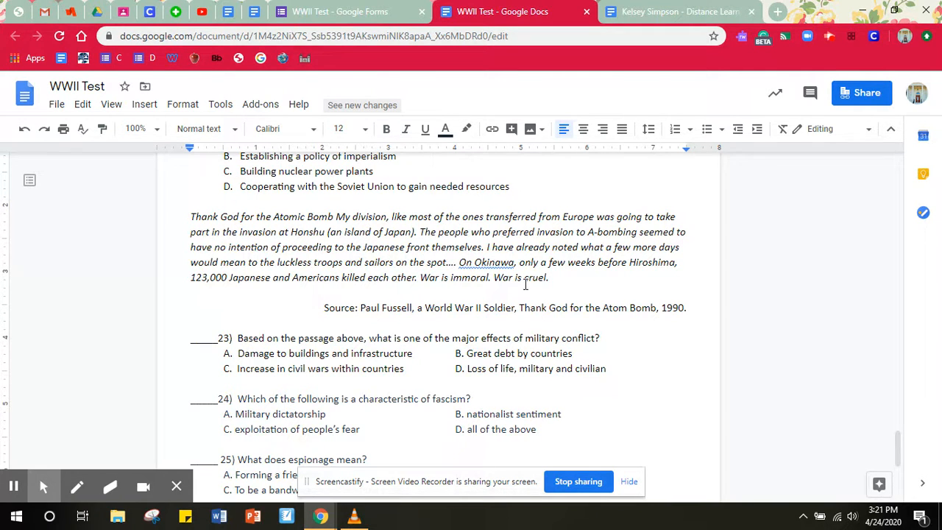
click(342, 12)
click(756, 343)
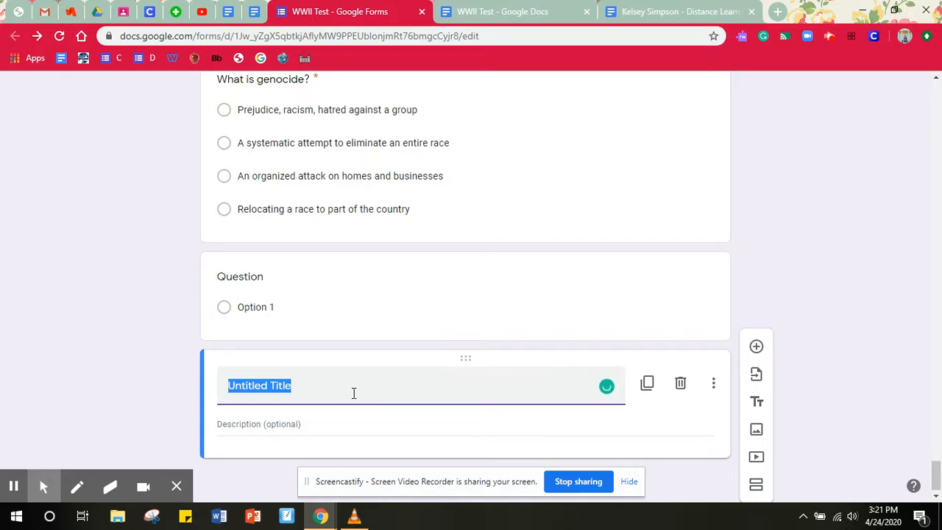
click(324, 426)
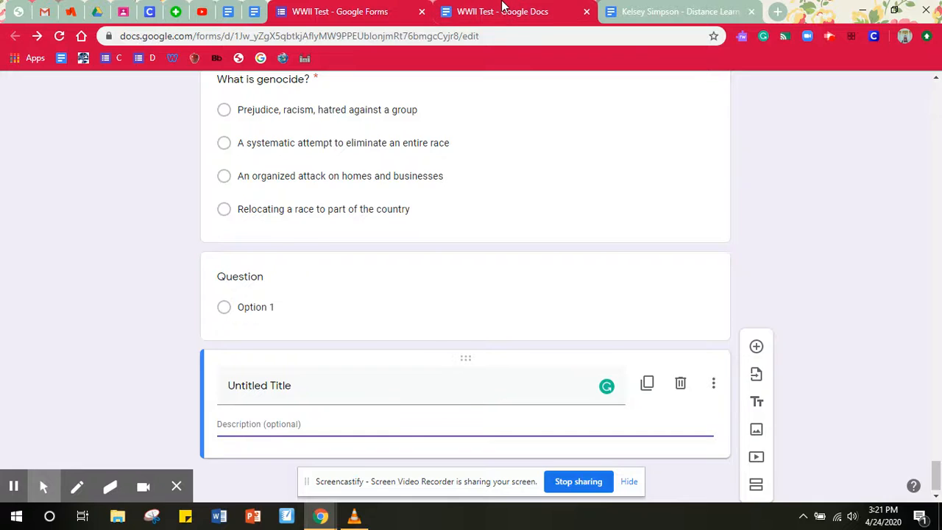
click(502, 11)
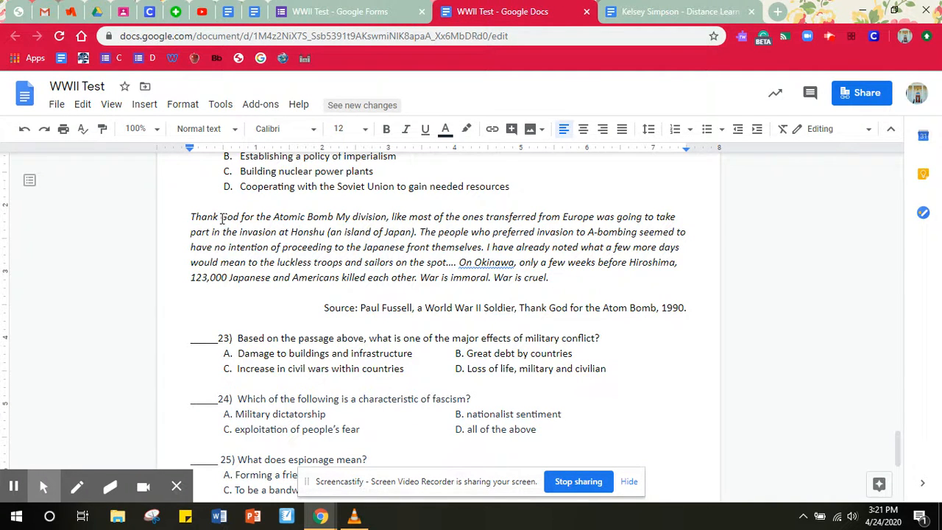
click(341, 14)
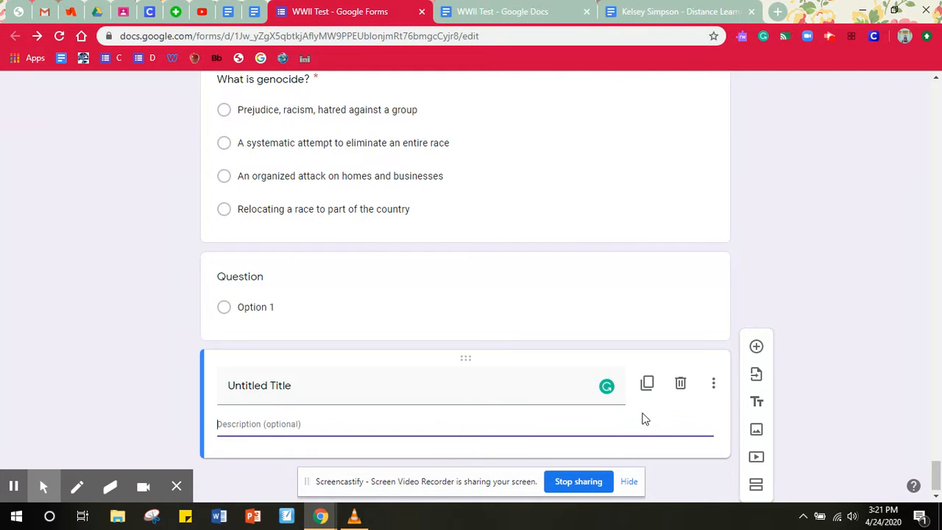
click(680, 384)
Review the form's text blocks with the quote for question 18 and the two Japanese Internment sources
scroll(737, 330, up, 12)
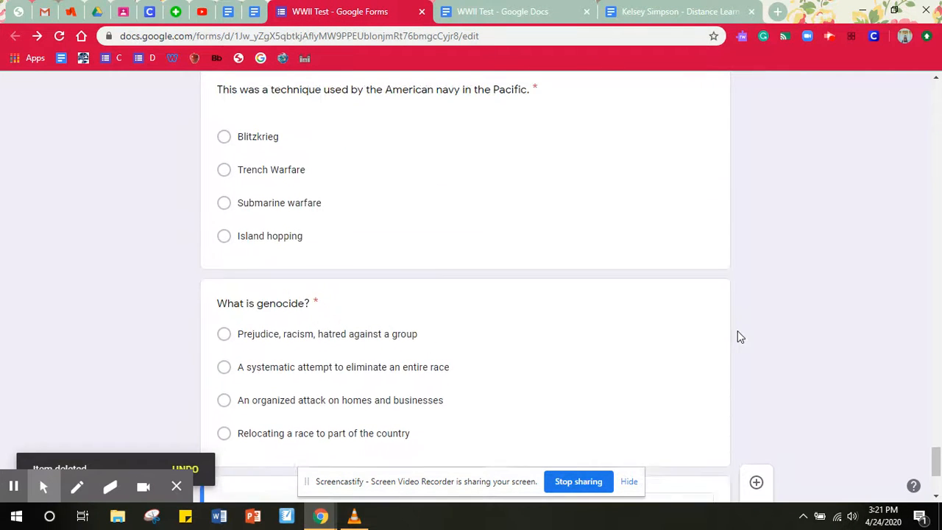
scroll(737, 335, up, 3)
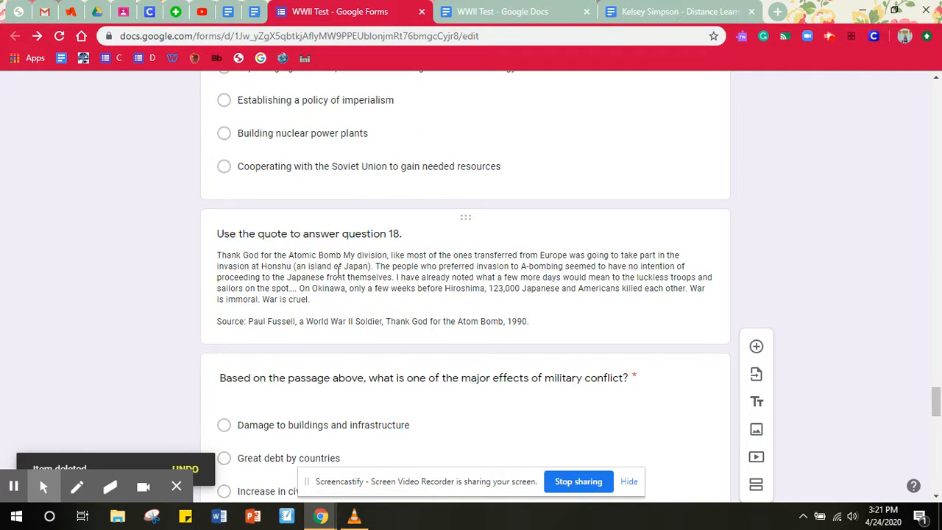
key(Home)
scroll(704, 273, down, 1)
scroll(701, 274, down, 15)
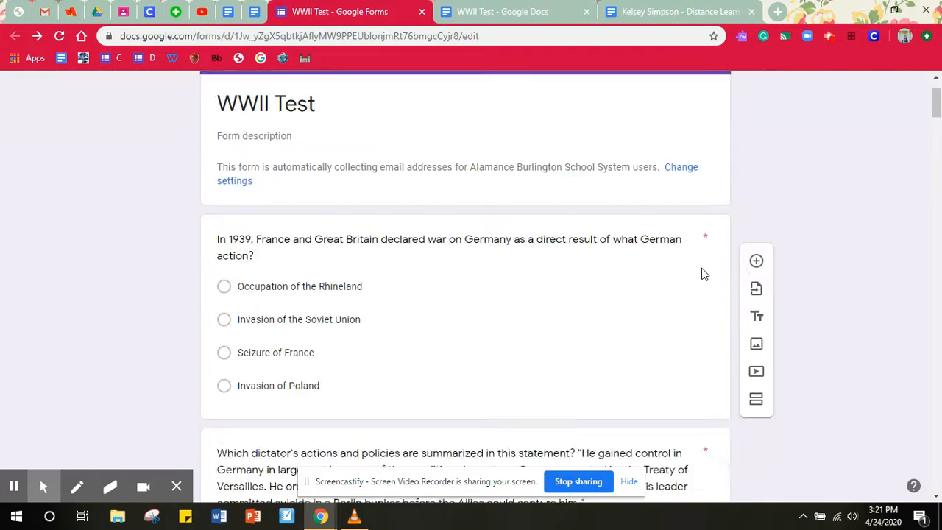
scroll(701, 268, up, 3)
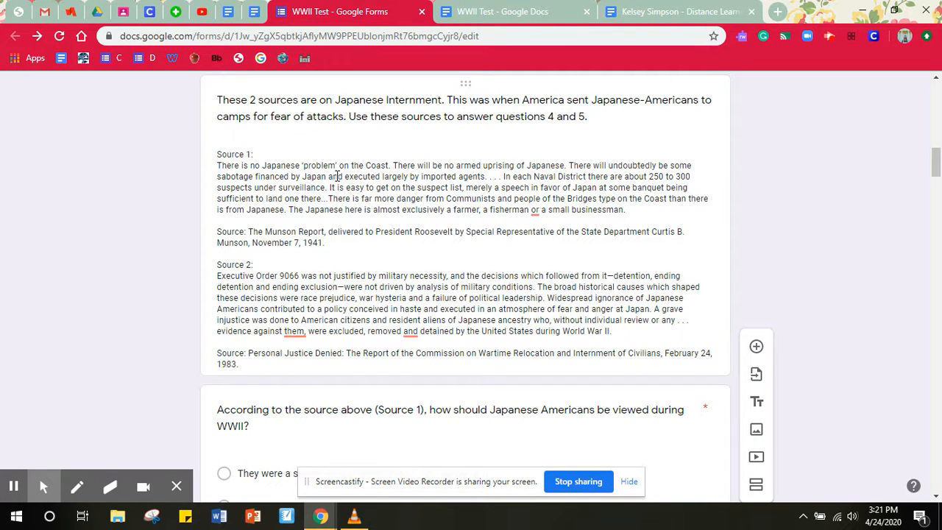
Insert "(Source 2)" after the word "source" in the question about whether Japanese Internment camps were a necessity
scroll(515, 273, down, 3)
scroll(526, 274, down, 2)
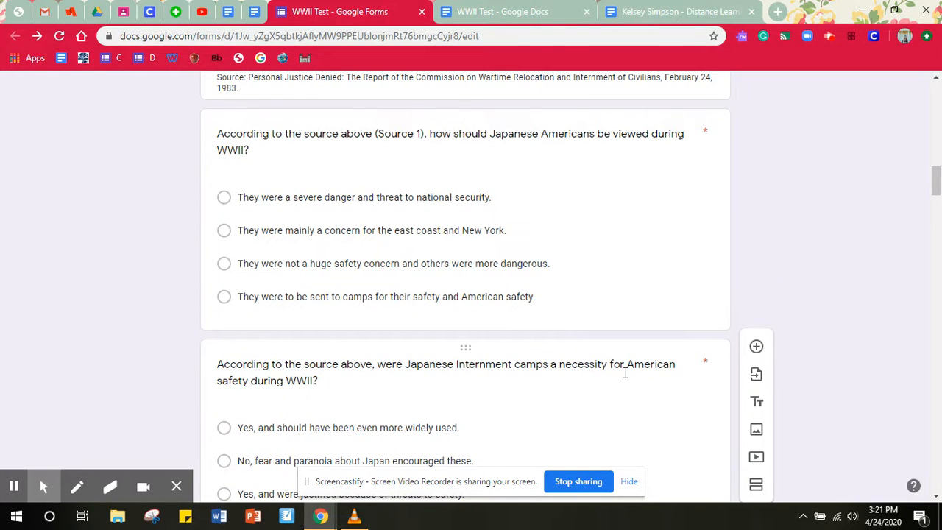
scroll(622, 257, down, 1)
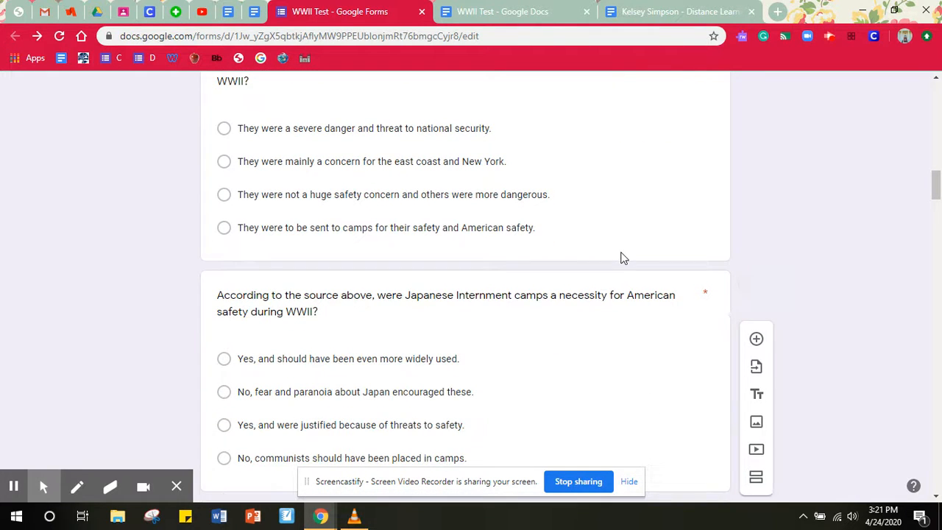
click(337, 305)
click(347, 307)
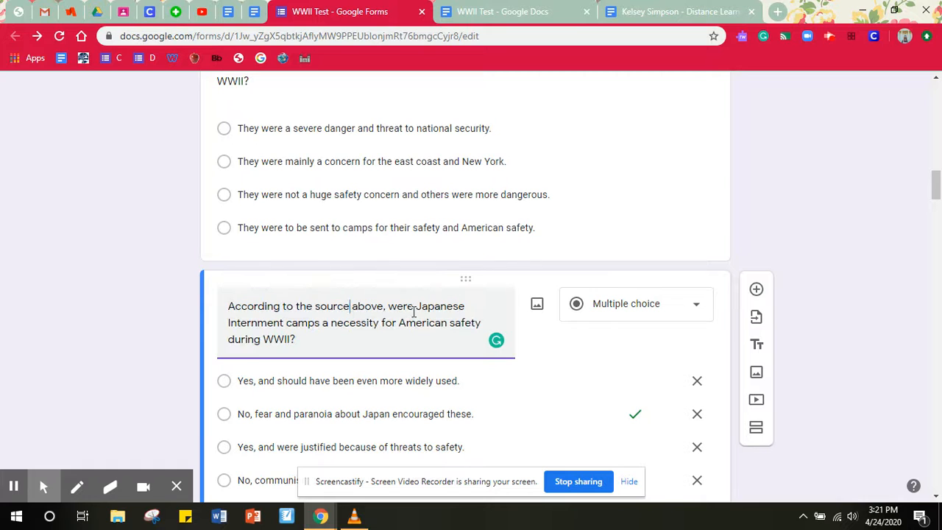
text((Source )
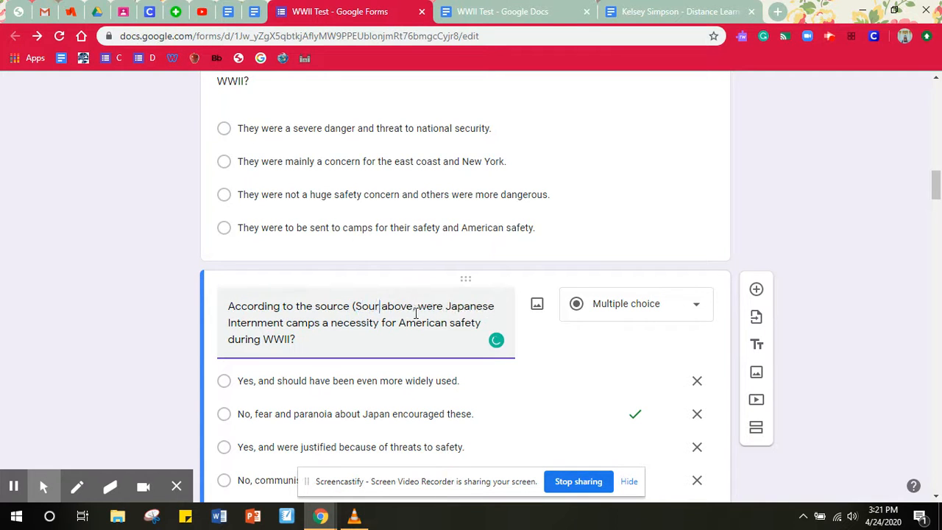
text(2))
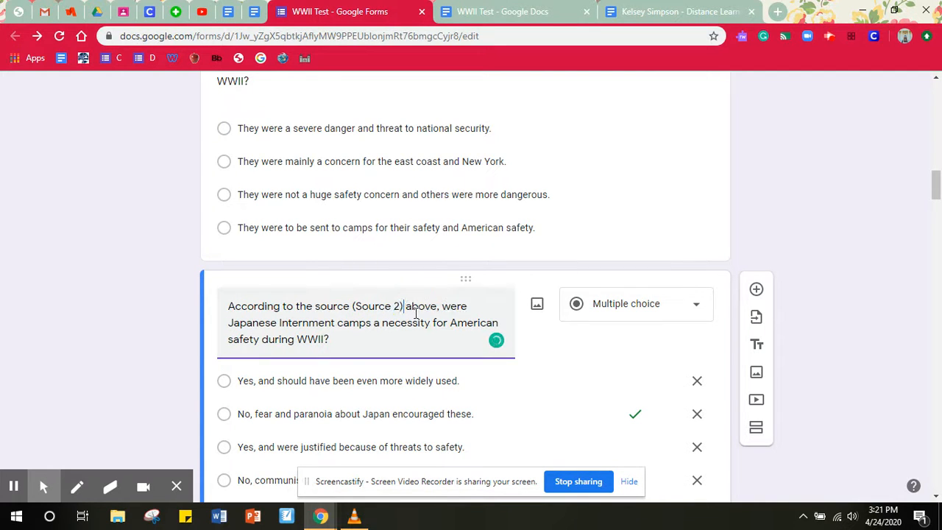
Examine the quote block for question 7 and the questions around it, from the Britain and France question onward
scroll(830, 286, down, 3)
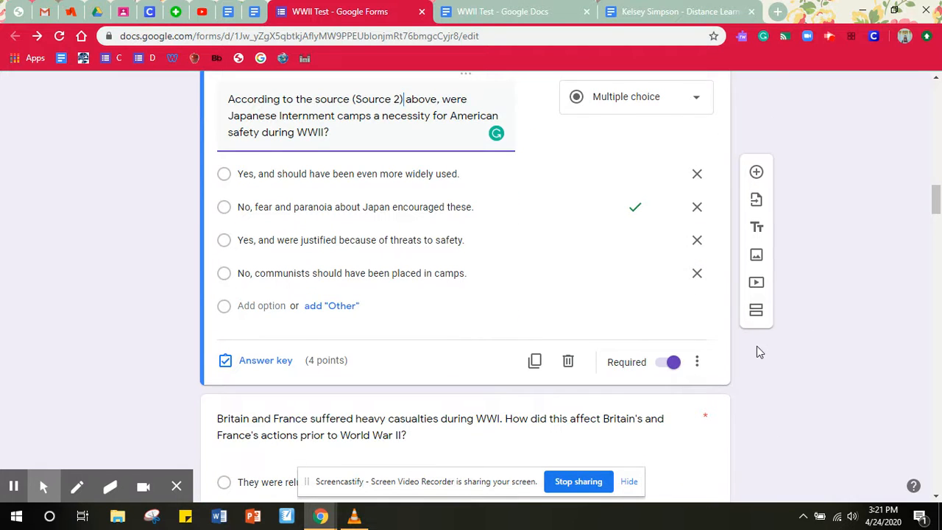
scroll(830, 331, down, 1)
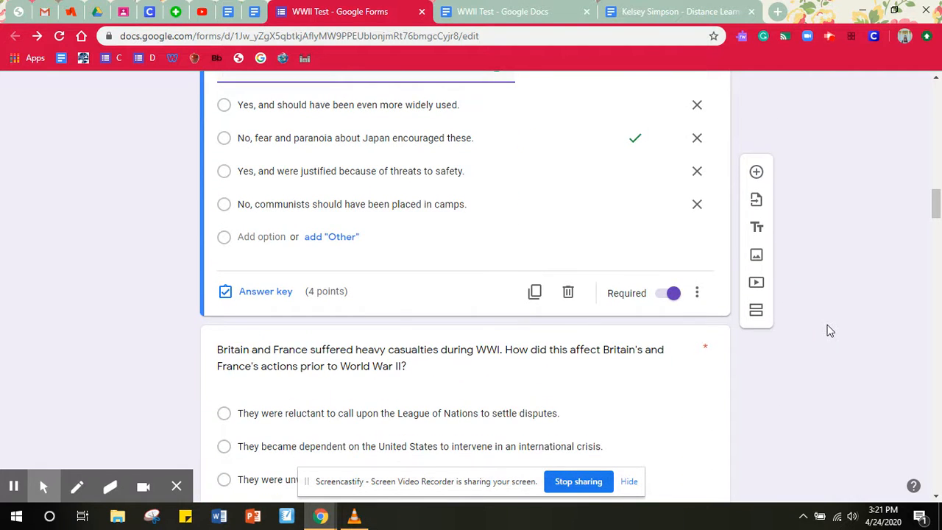
scroll(830, 330, down, 3)
scroll(830, 330, down, 1)
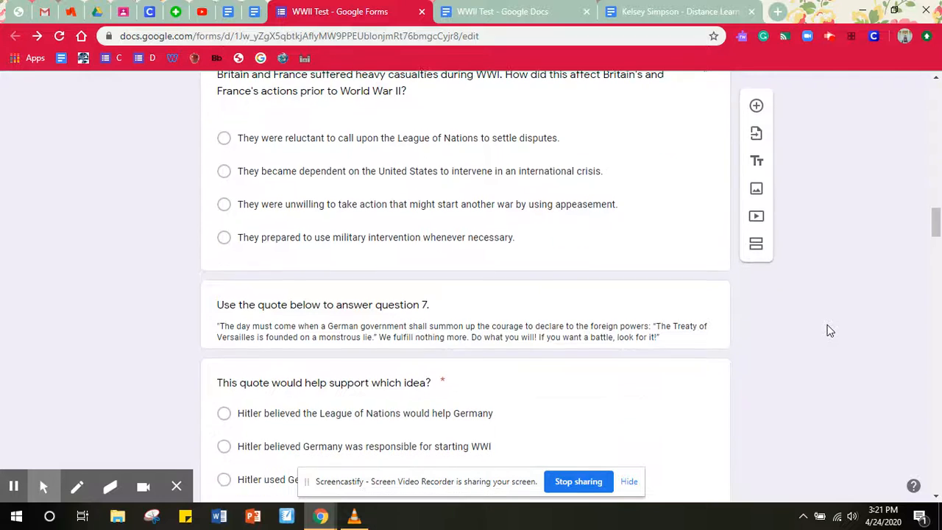
scroll(830, 331, down, 1)
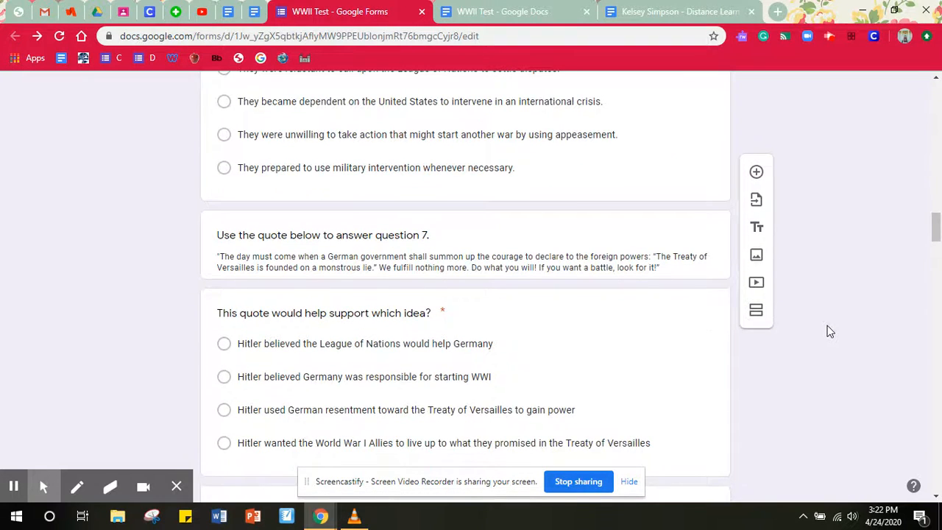
scroll(830, 330, up, 3)
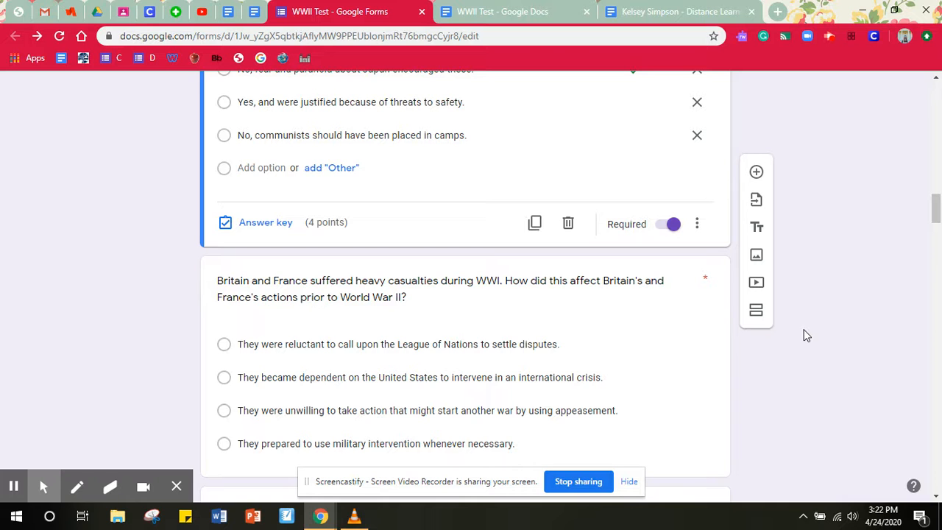
scroll(810, 326, down, 3)
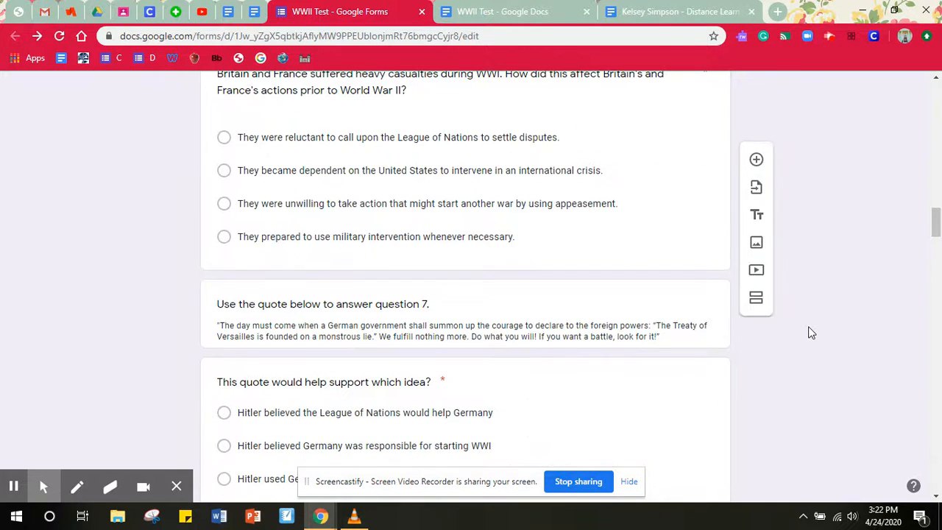
scroll(809, 333, down, 1)
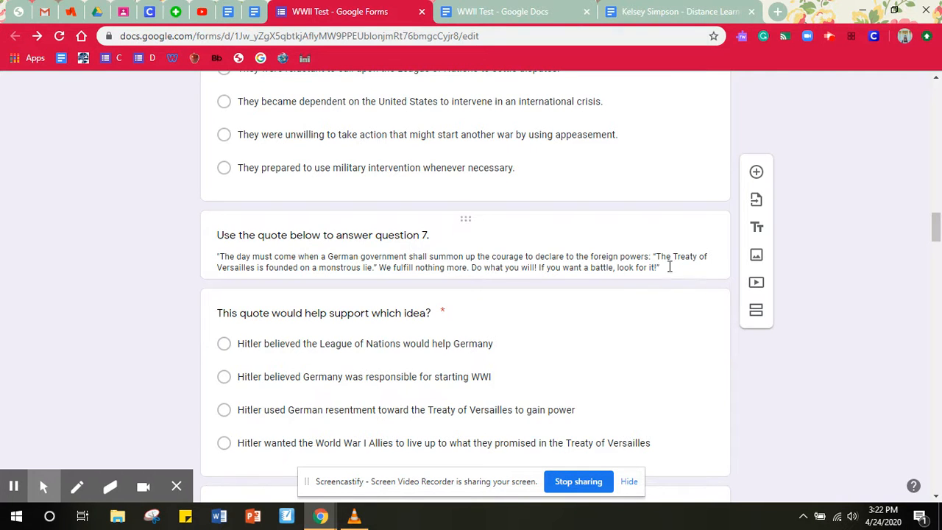
scroll(910, 326, down, 2)
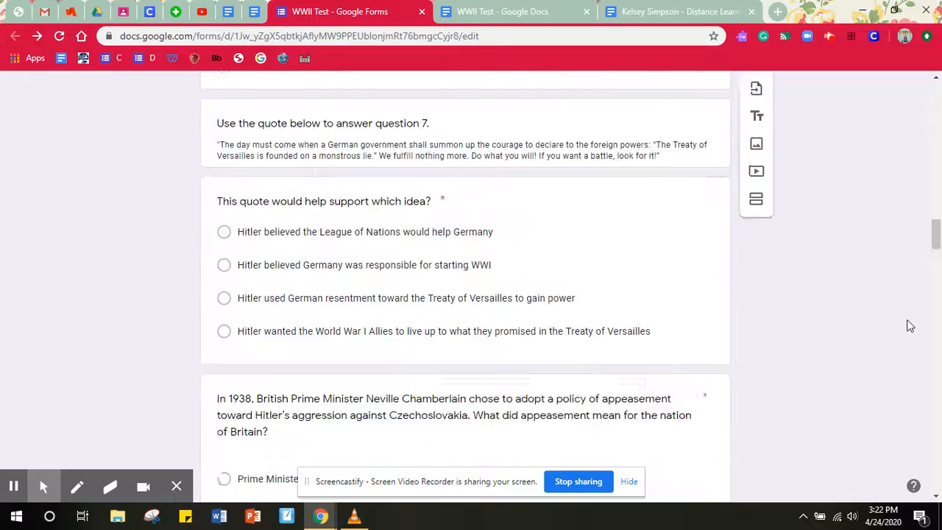
Look through the rest of the form's questions and passages, return to its beginning, and view the form's responses
scroll(910, 326, down, 20)
scroll(910, 326, down, 11)
scroll(910, 325, down, 6)
scroll(910, 326, up, 17)
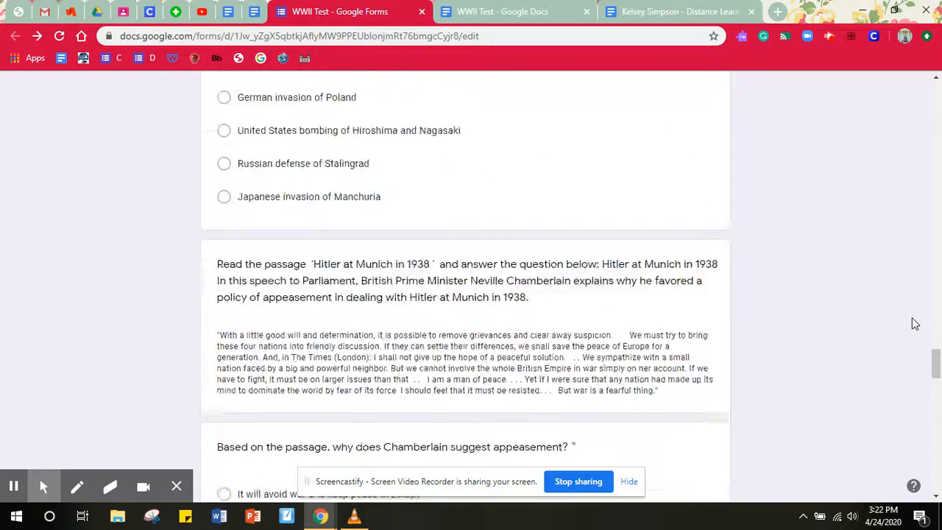
scroll(912, 323, up, 20)
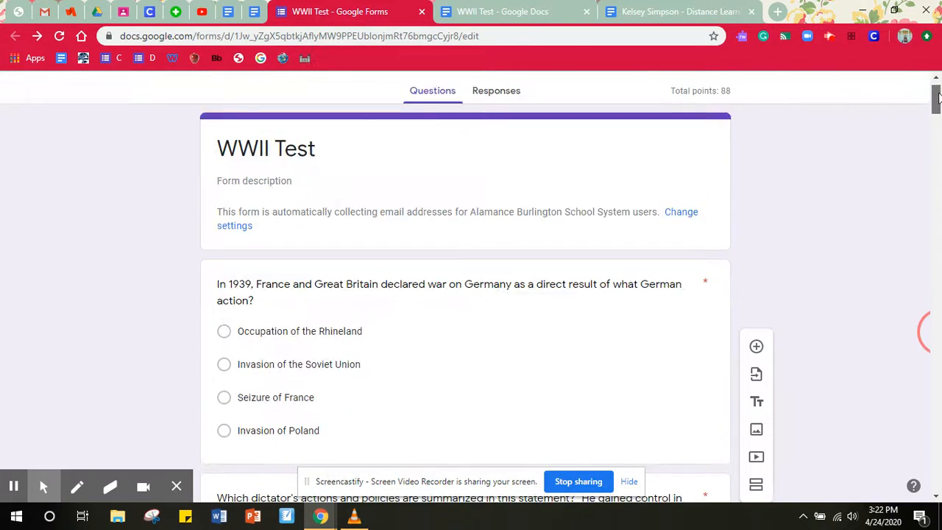
click(503, 92)
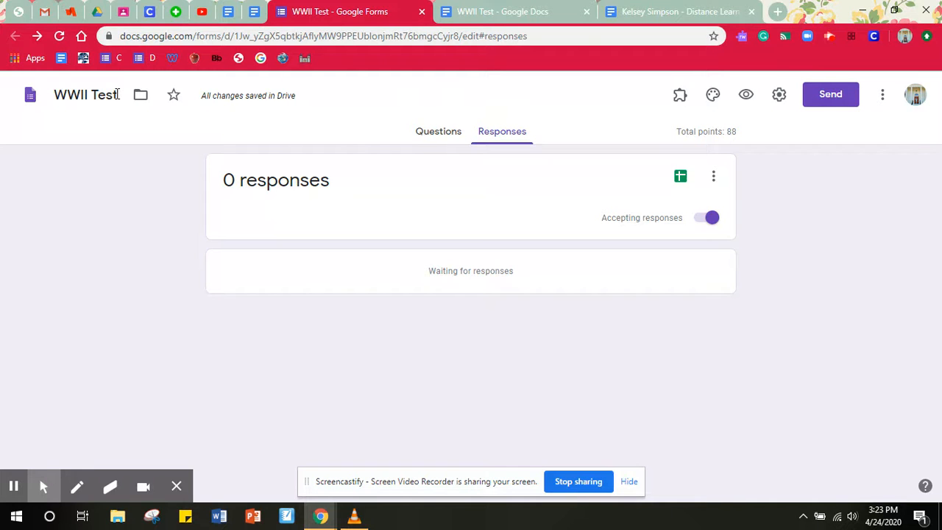
Return to the form's questions and view the additional form options, including making a copy
click(440, 130)
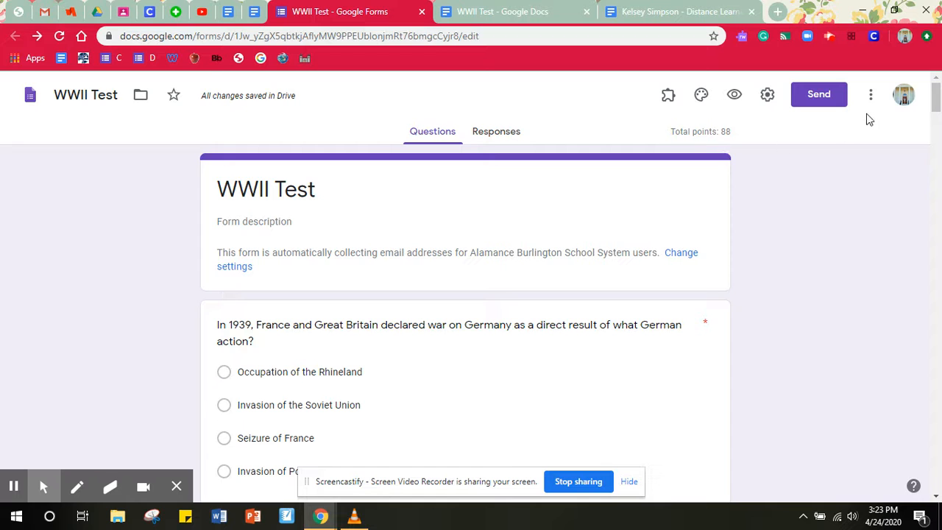
click(868, 98)
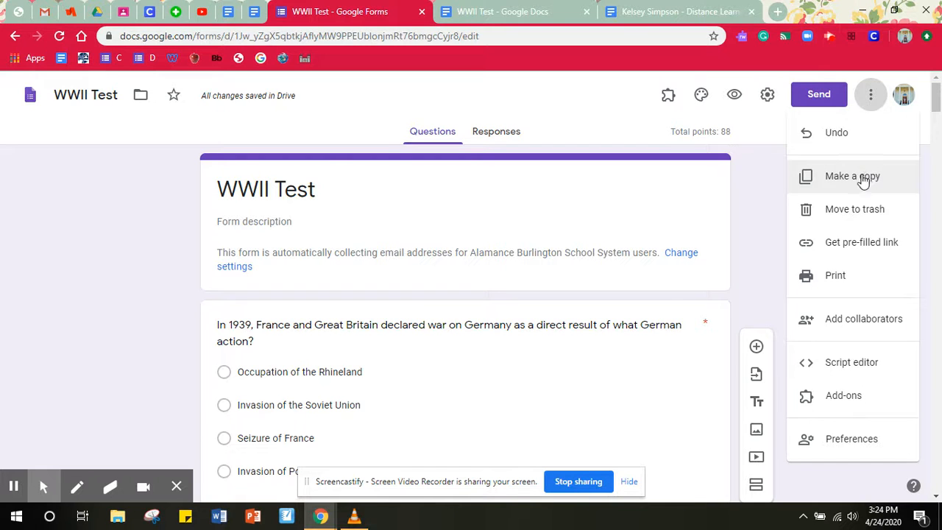
click(768, 176)
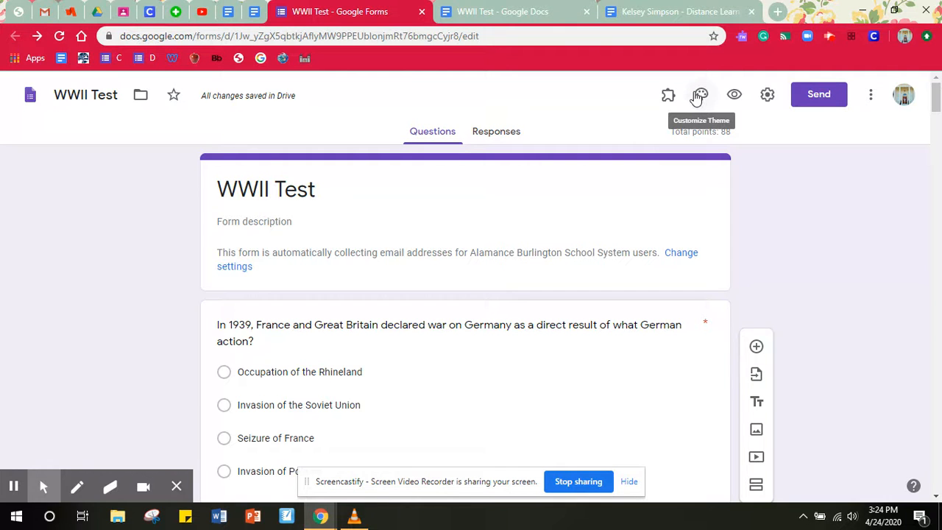
Open the form's theme options and view the available font styles, keeping Basic
click(697, 98)
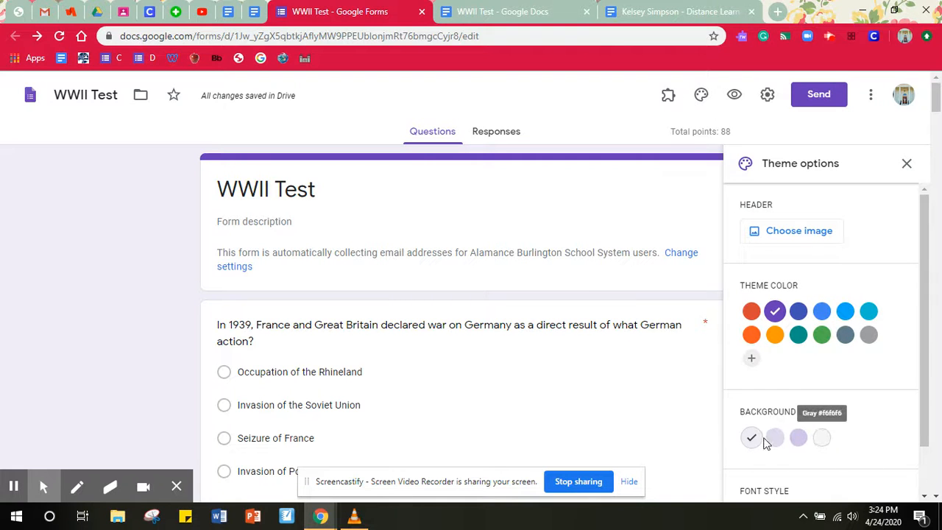
scroll(876, 414, down, 1)
click(800, 477)
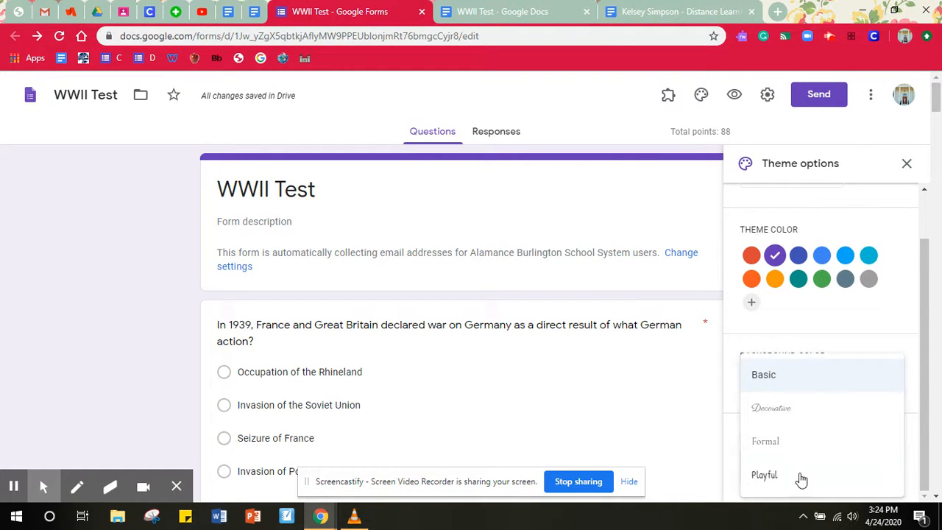
click(807, 376)
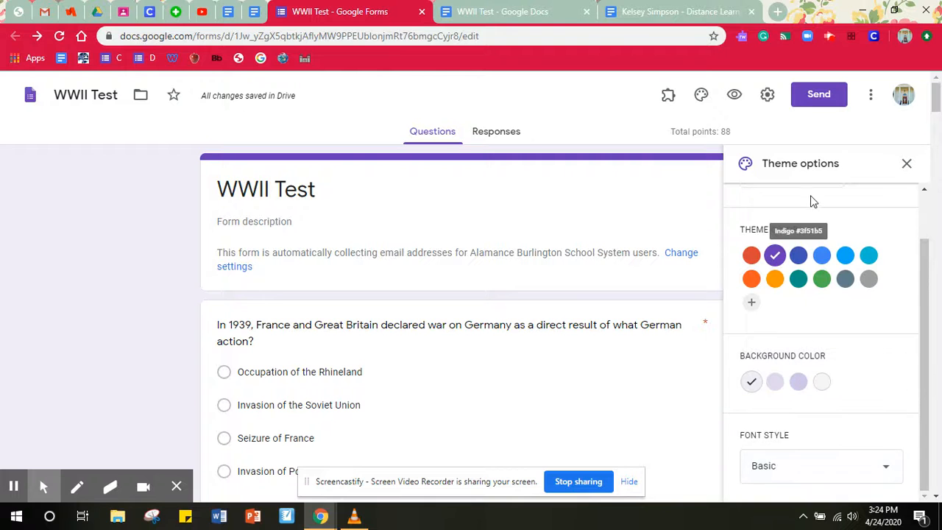
Browse the Work and School header images and the header upload option, and close the theme options without choosing an image
scroll(801, 250, up, 1)
click(801, 232)
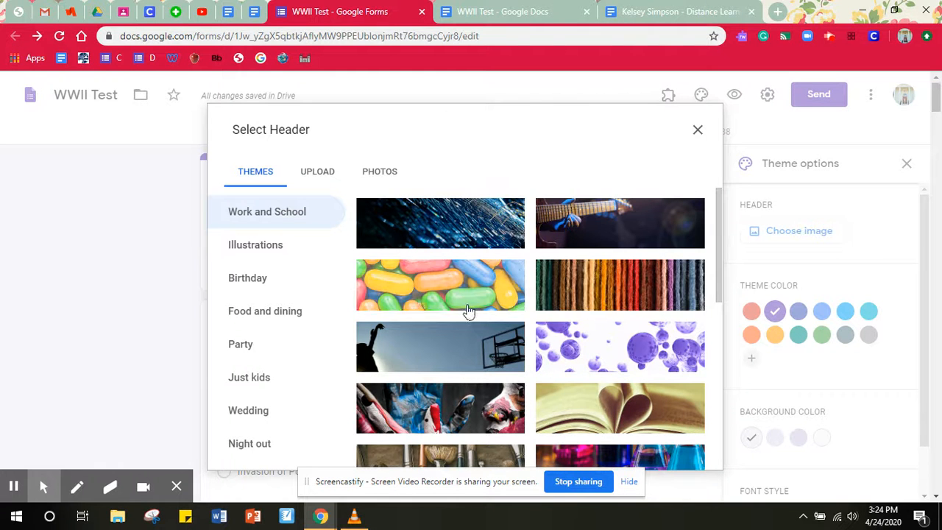
scroll(604, 292, down, 5)
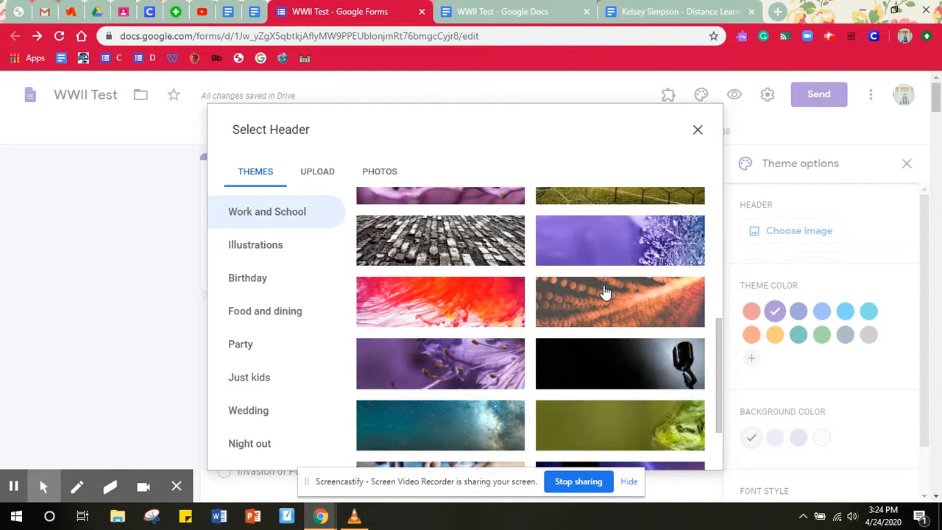
scroll(603, 292, down, 5)
scroll(603, 292, down, 1)
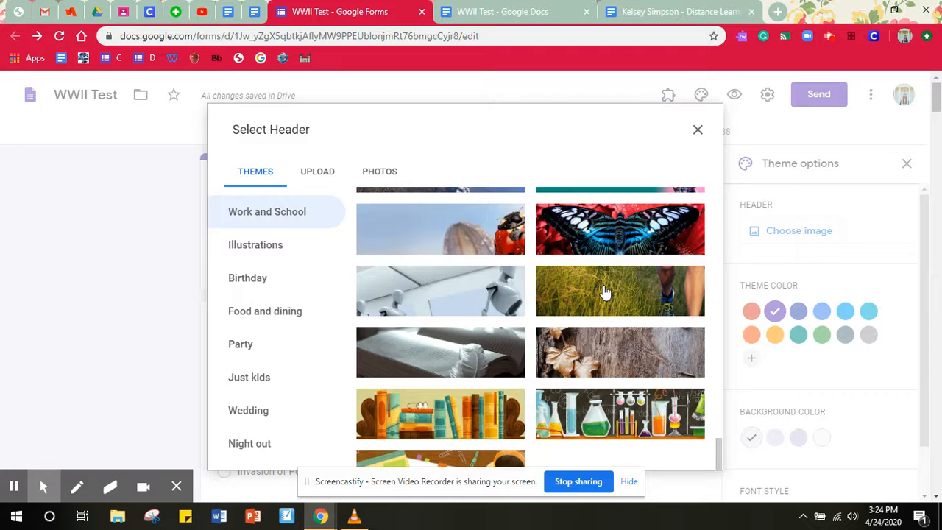
scroll(604, 293, down, 3)
scroll(605, 293, up, 3)
click(331, 174)
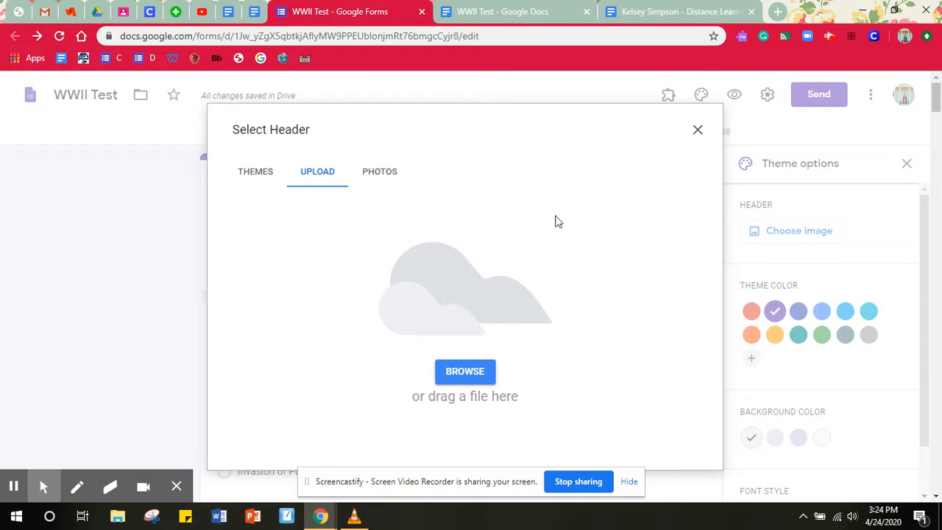
click(698, 129)
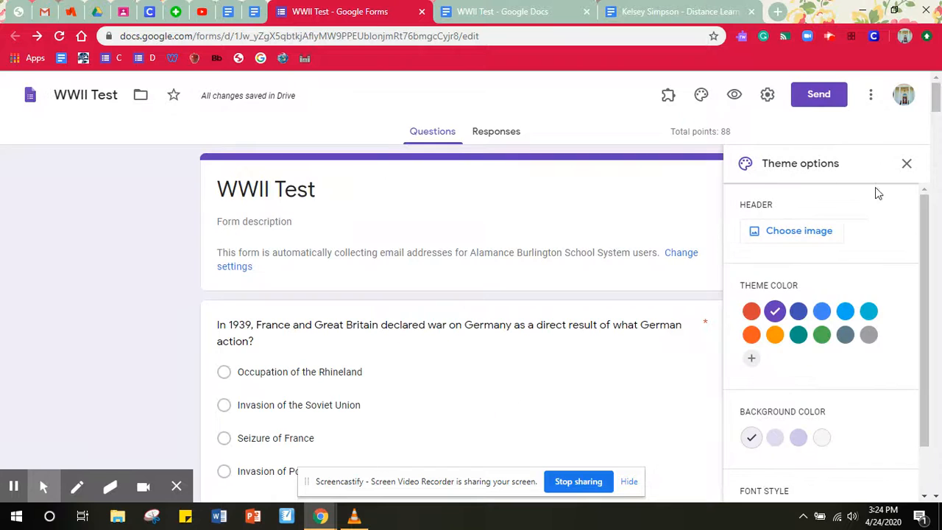
click(907, 164)
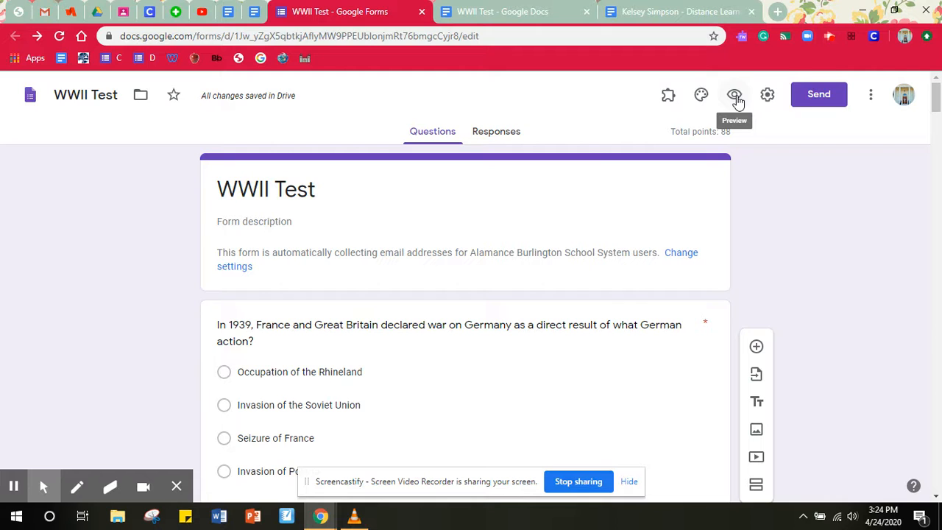
View the form's available add-ons and its additional options, including adding collaborators
click(678, 104)
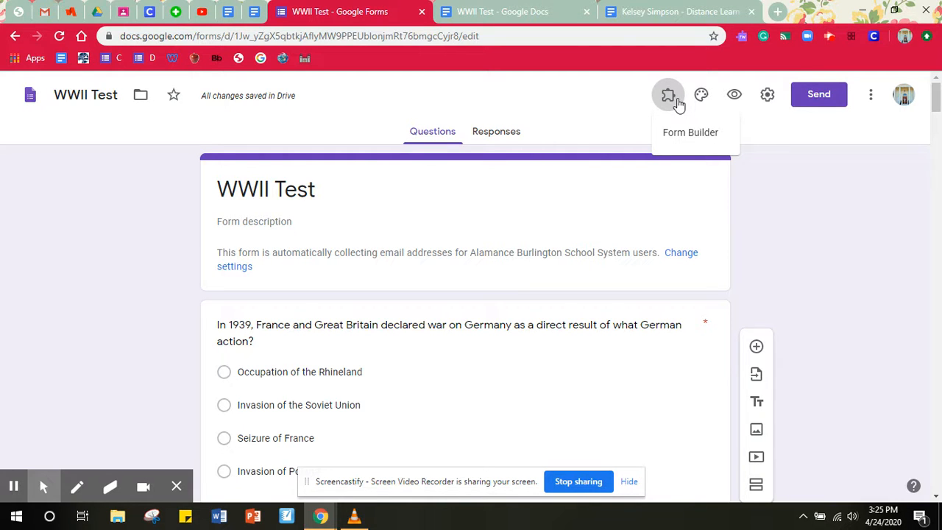
click(752, 183)
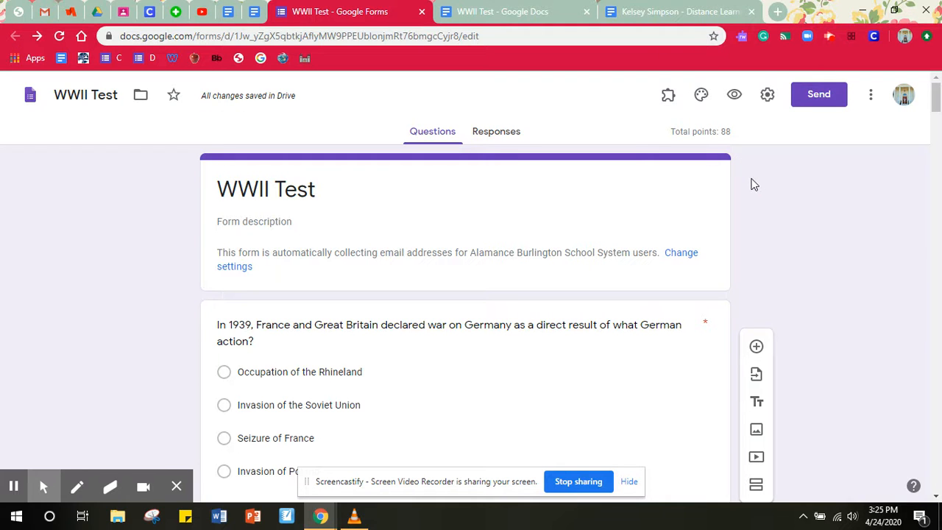
click(874, 105)
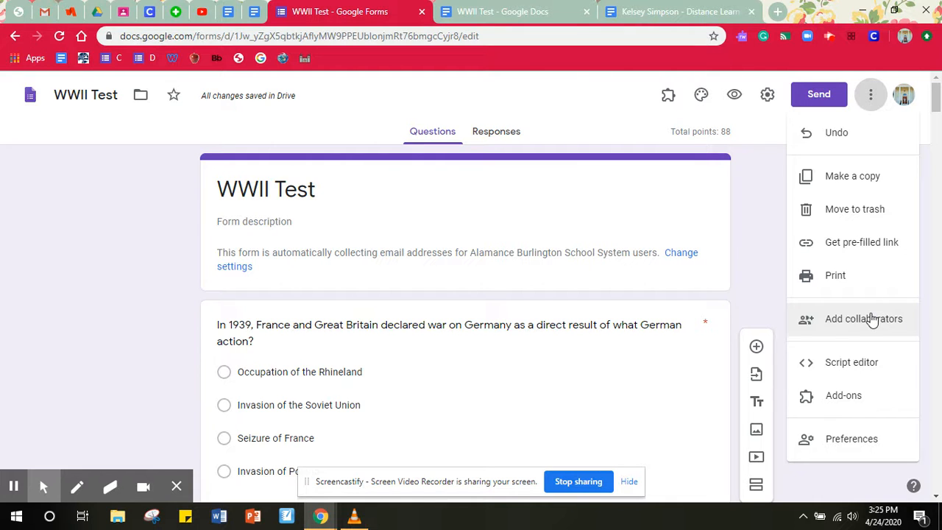
click(768, 228)
Look through the form's questions and passages down to the blank question after the genocide question
scroll(813, 263, down, 15)
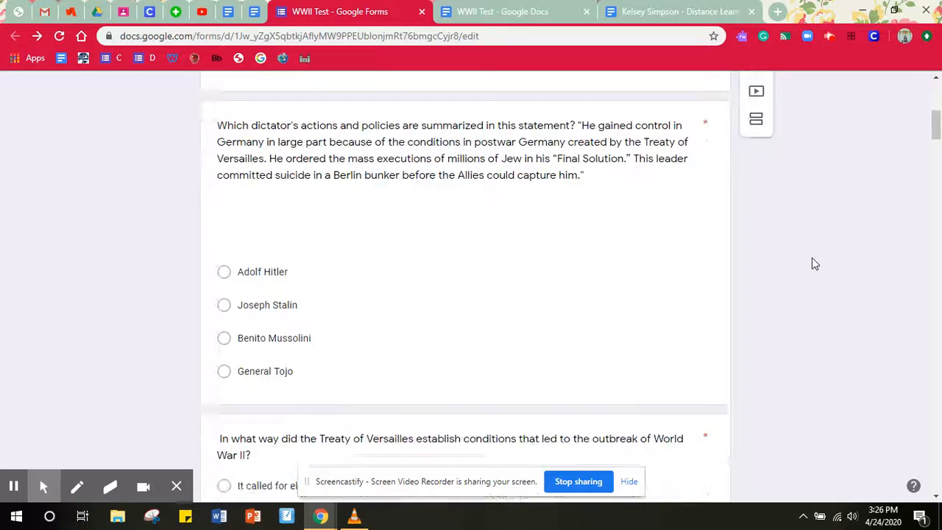
scroll(813, 263, down, 14)
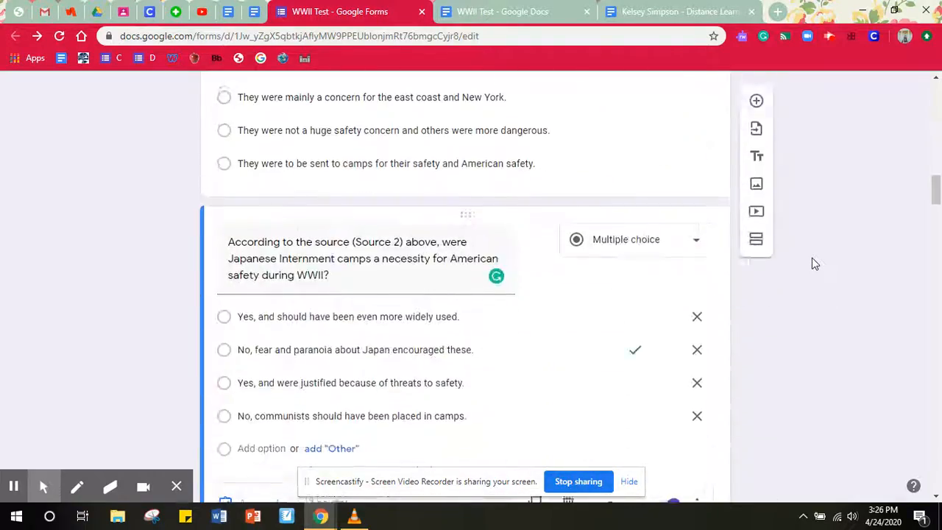
scroll(813, 264, down, 15)
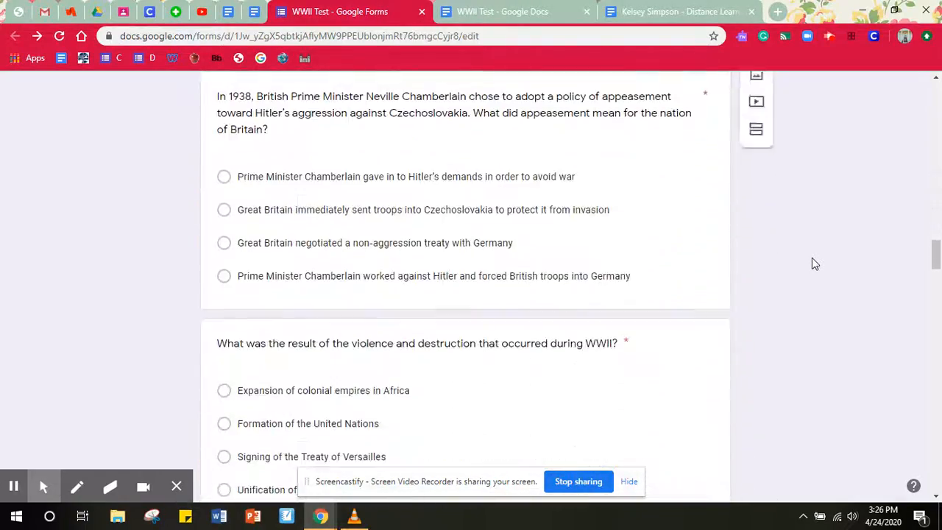
scroll(814, 264, down, 15)
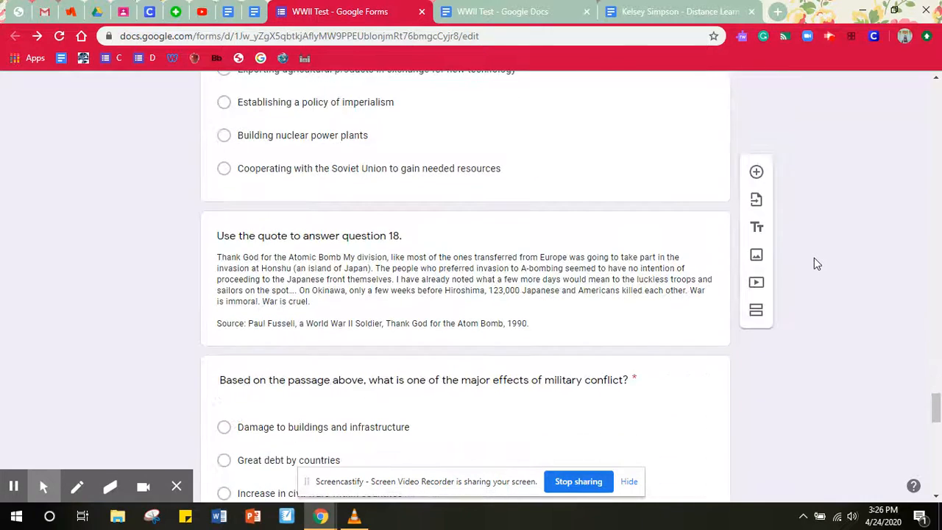
scroll(813, 264, down, 9)
scroll(813, 257, down, 5)
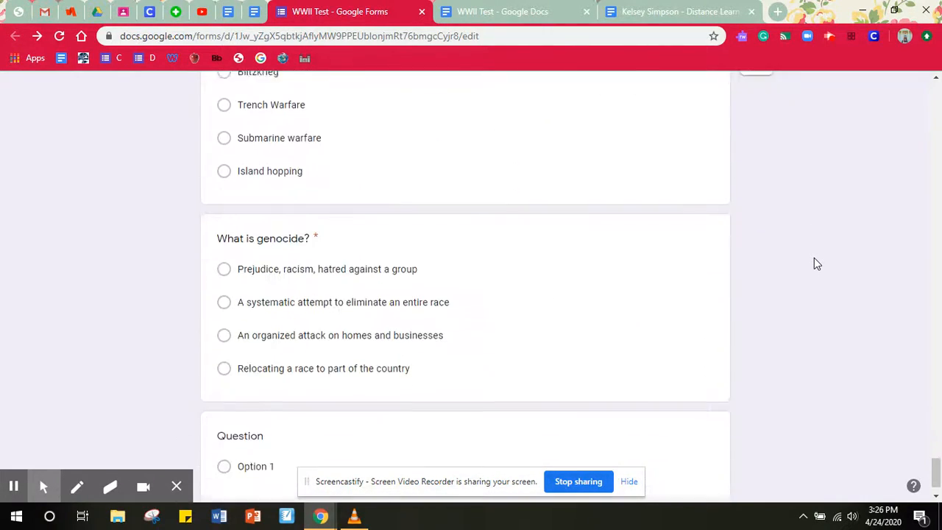